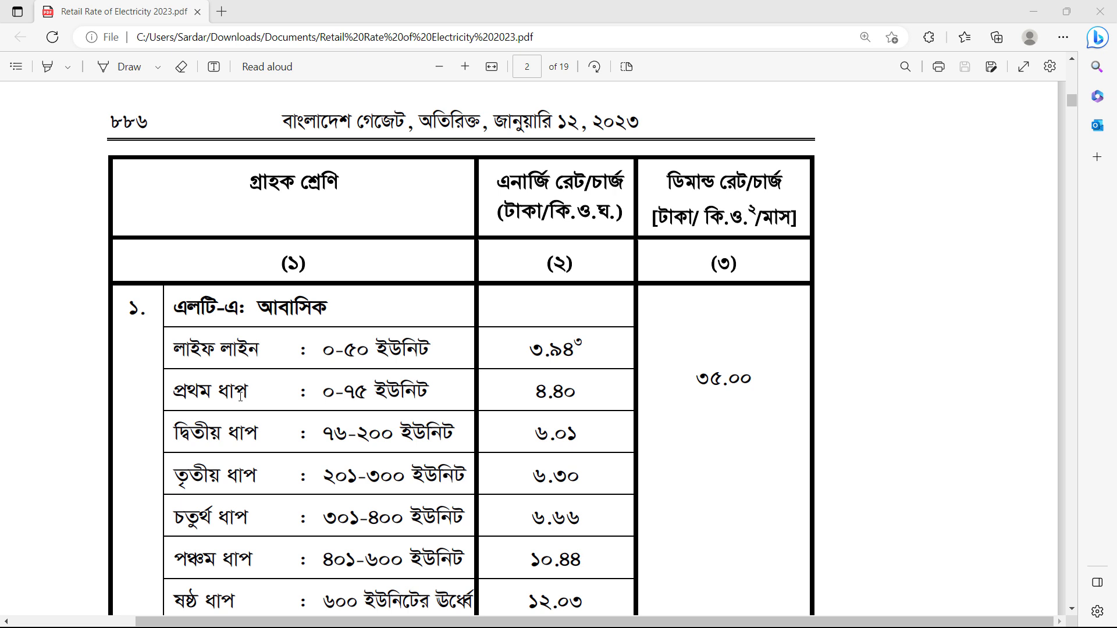
- Examine the residential LT-A slab rates on page 2 of the electricity tariff PDF, and switch to the Electric Bill.xlsx workbook in Excel
drag(249, 392, 172, 391)
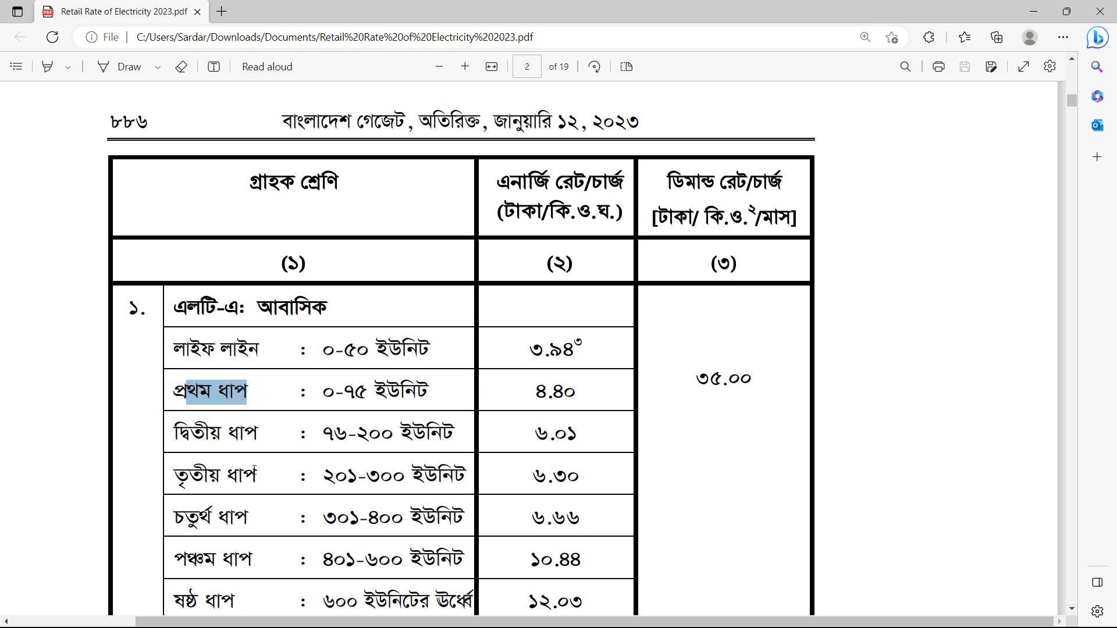
scroll(233, 556, down, 2)
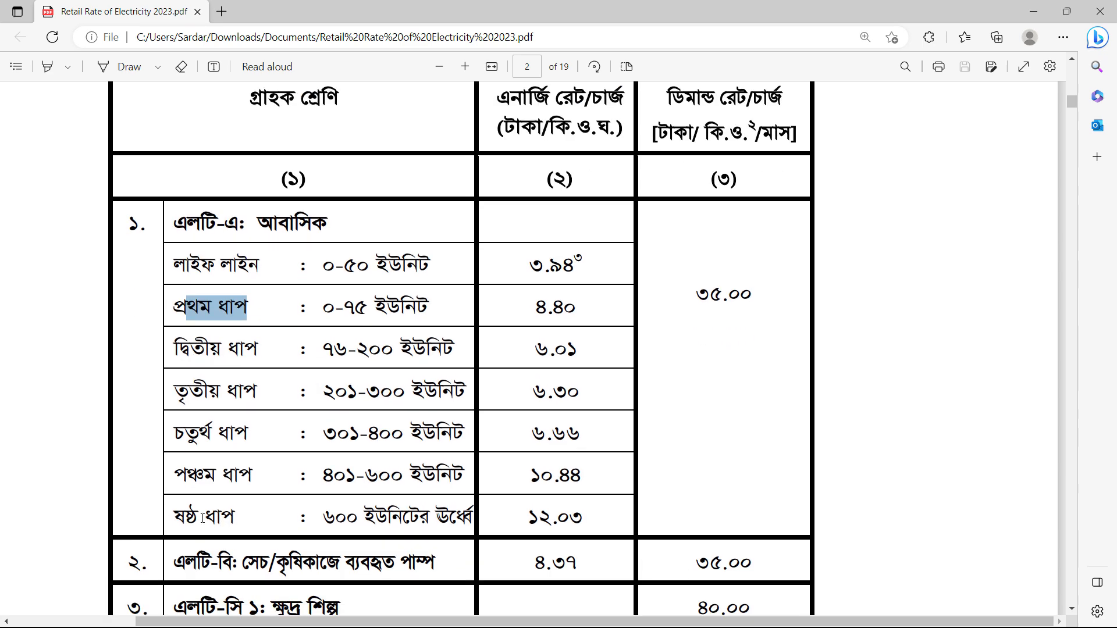
scroll(276, 520, up, 2)
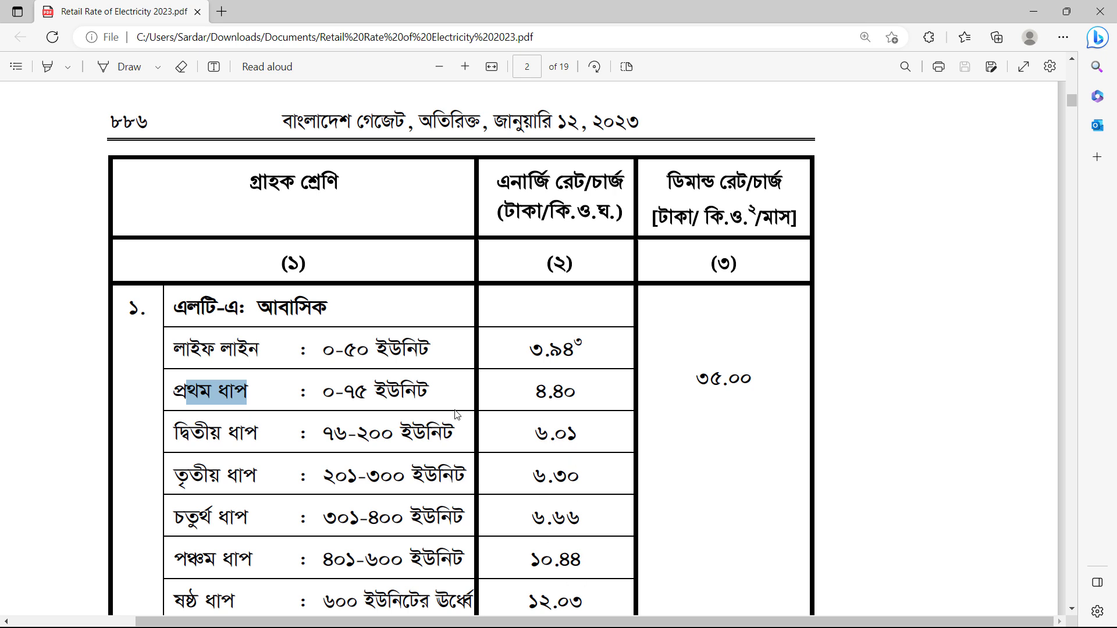
drag(436, 391, 164, 353)
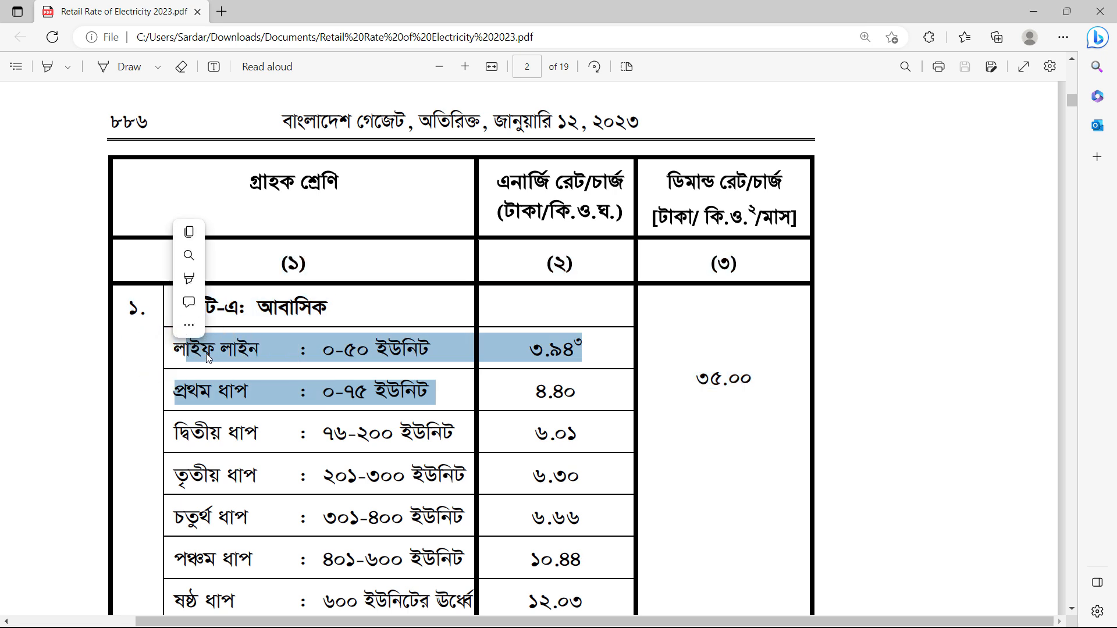
click(309, 353)
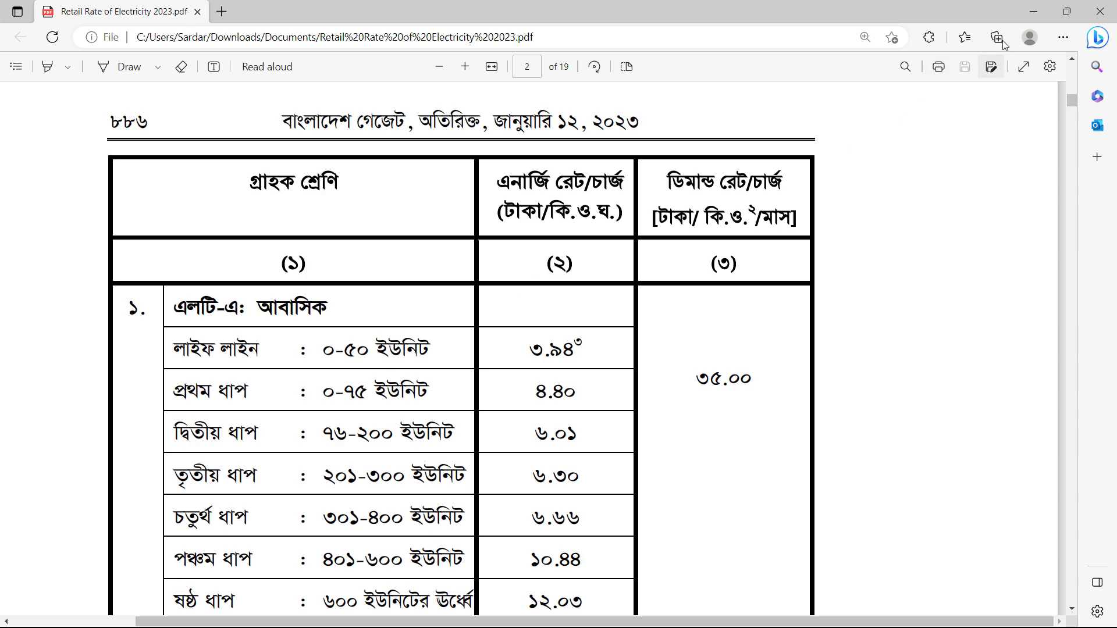
click(1032, 12)
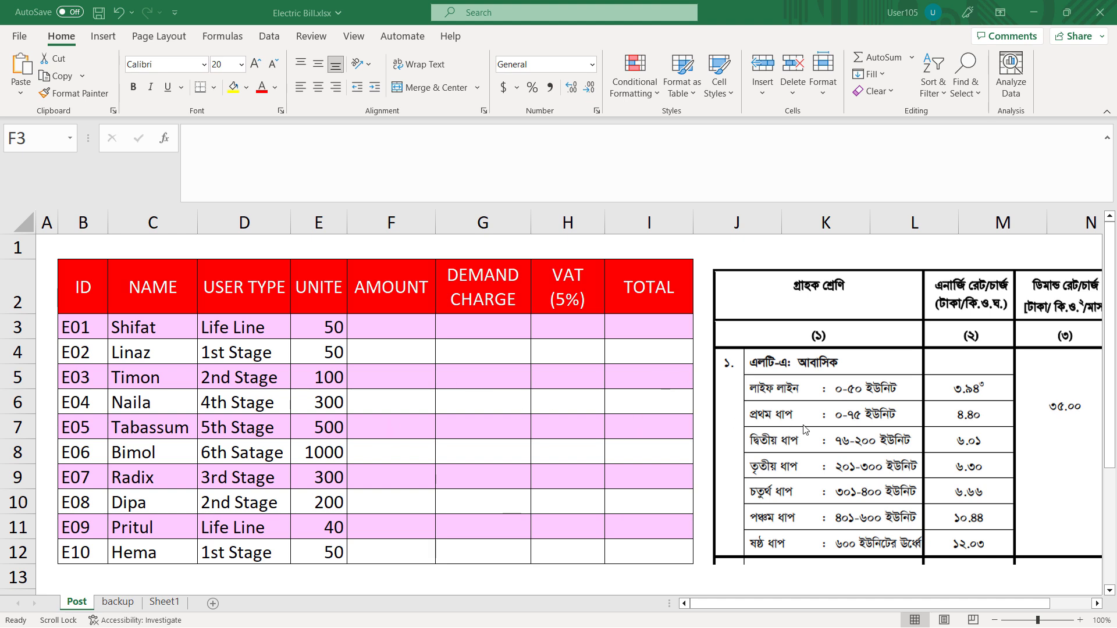
click(877, 428)
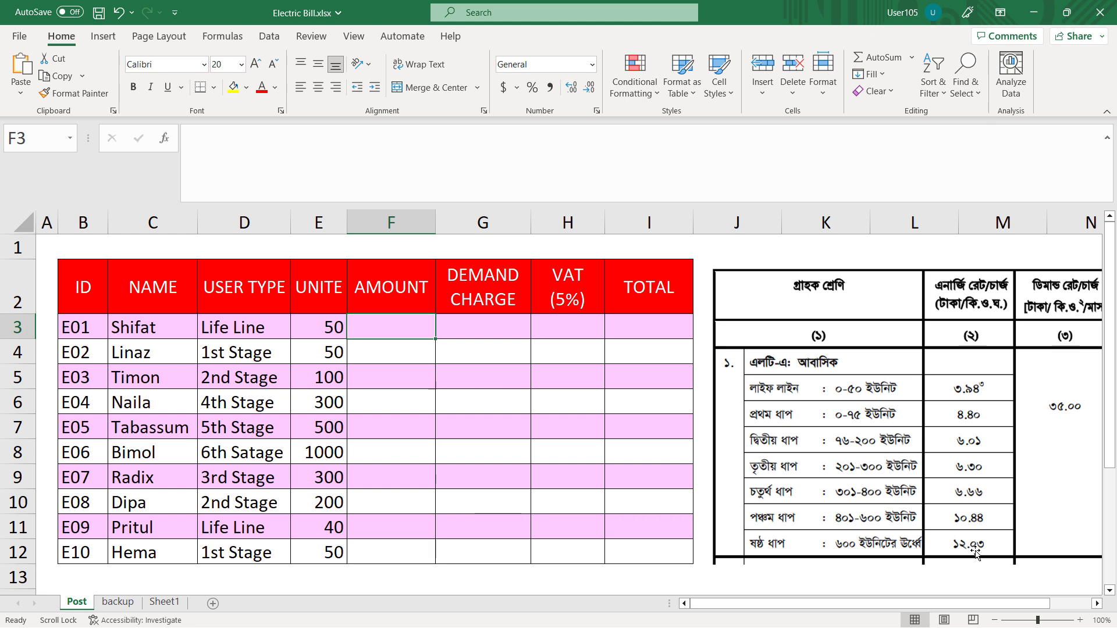
- Begin an IFS formula in the AMOUNT cell F3
click(402, 330)
text(=)
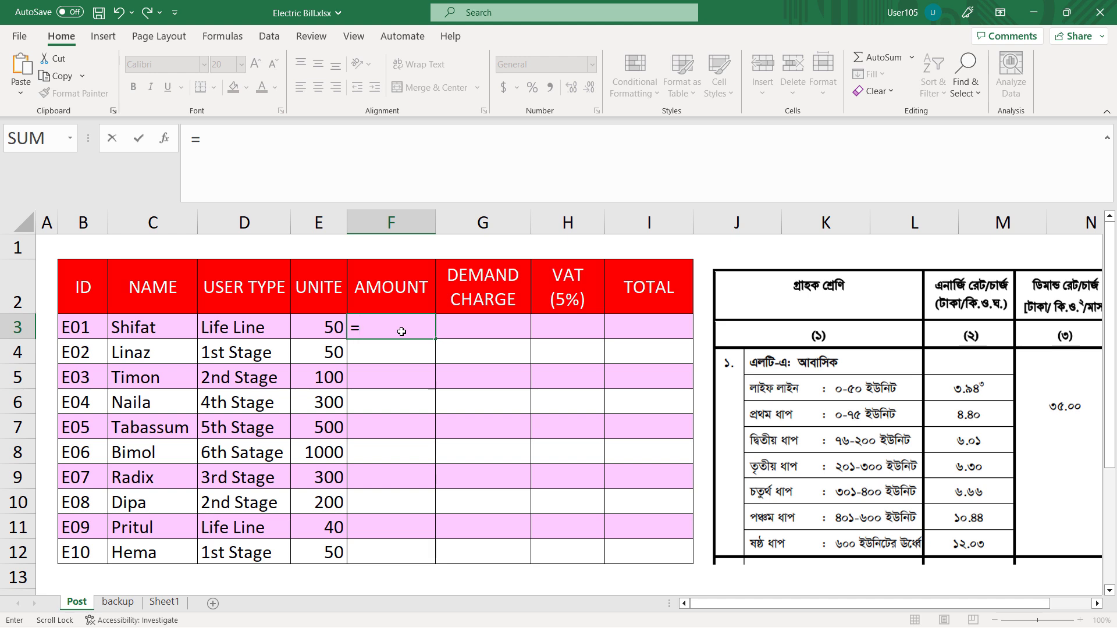
text(if)
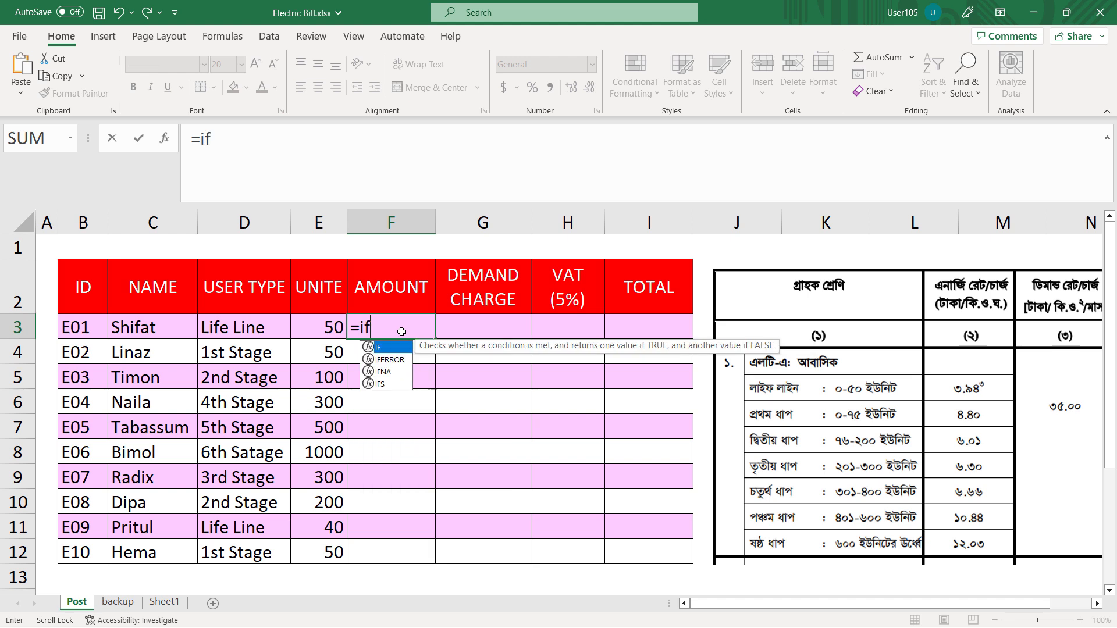
key(BackSpace)
key(BackSpace)
text(I)
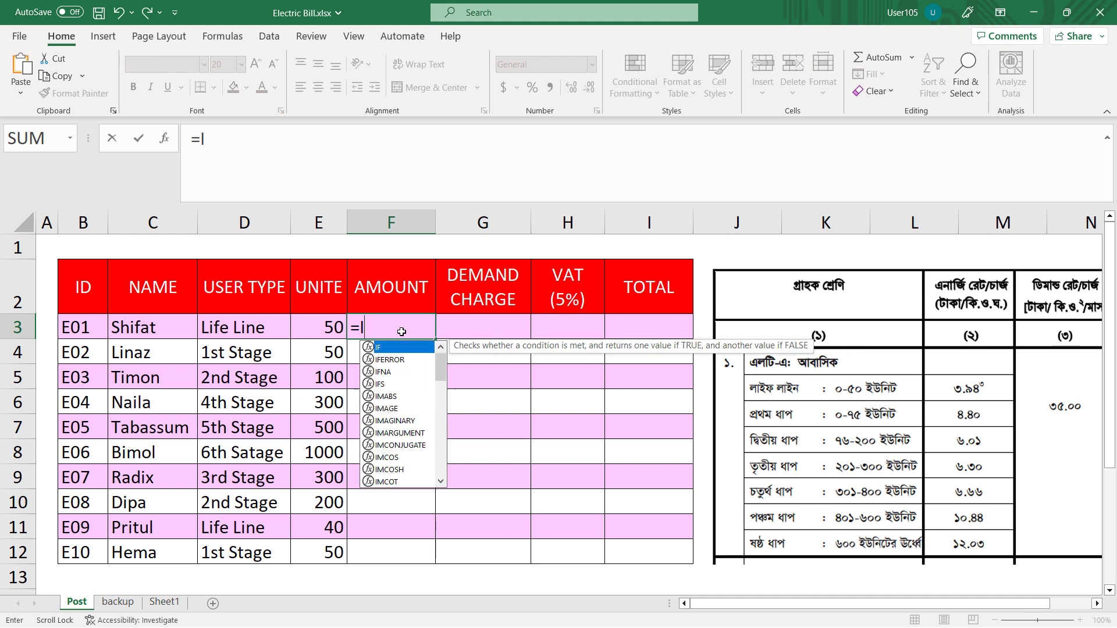
text(FS()
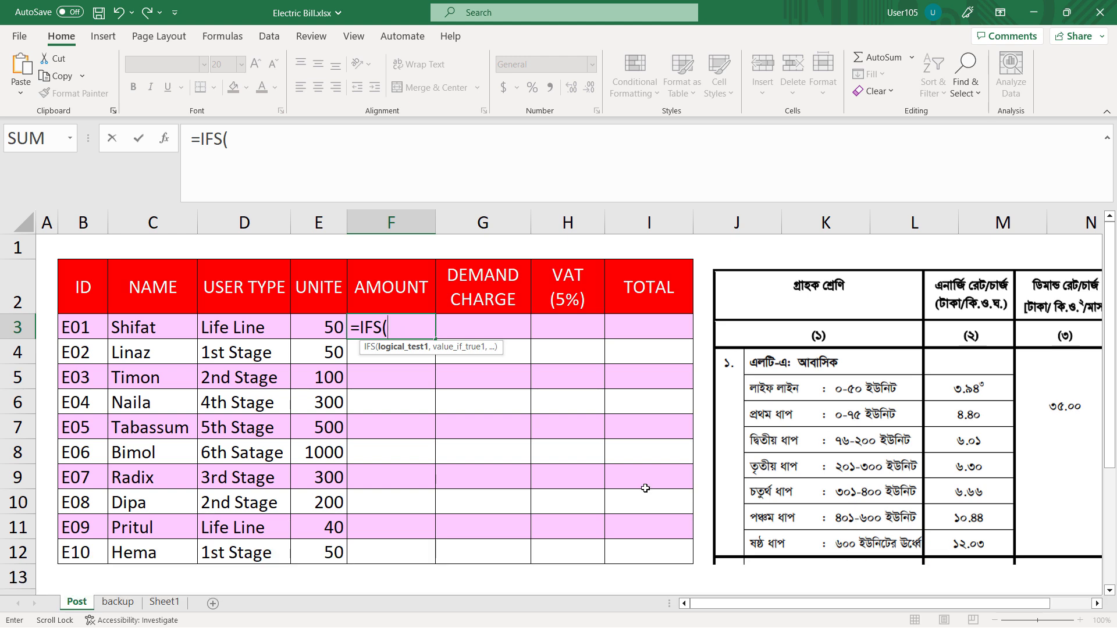
- Add the first IFS condition for the sixth slab: if E3>600, return E3*12.03
click(320, 329)
text(>)
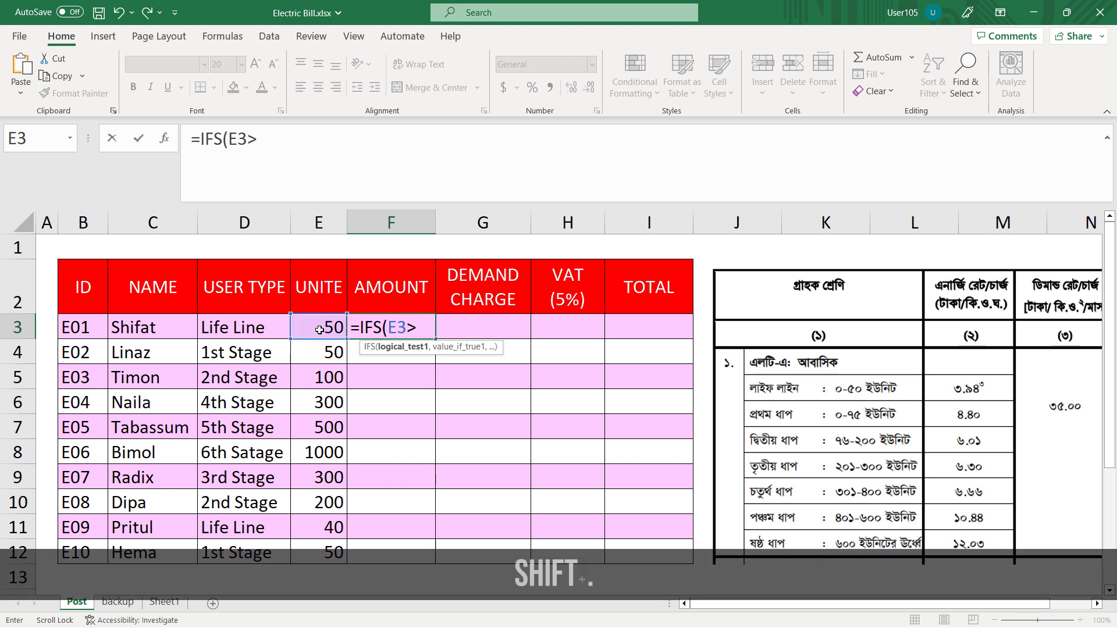
text(600,)
click(319, 330)
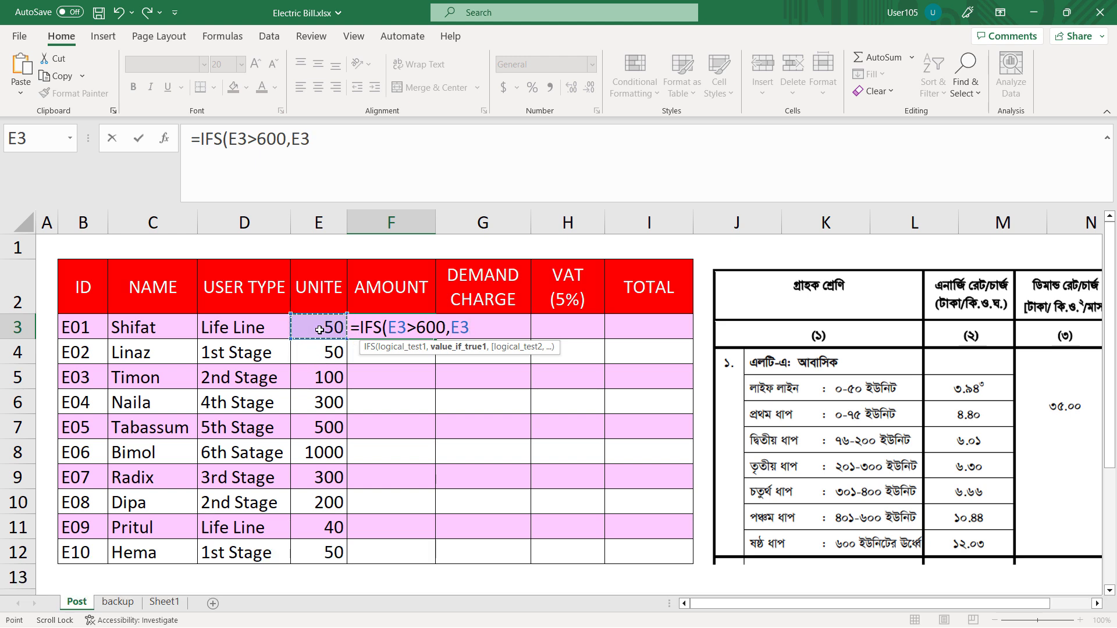
text(*1)
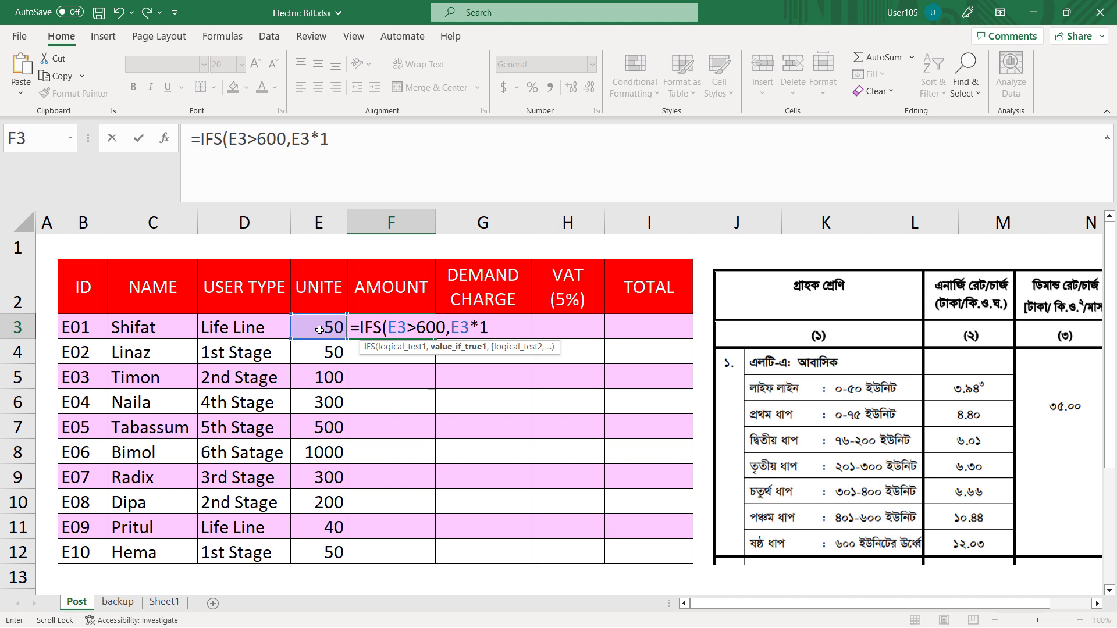
text(2.03,)
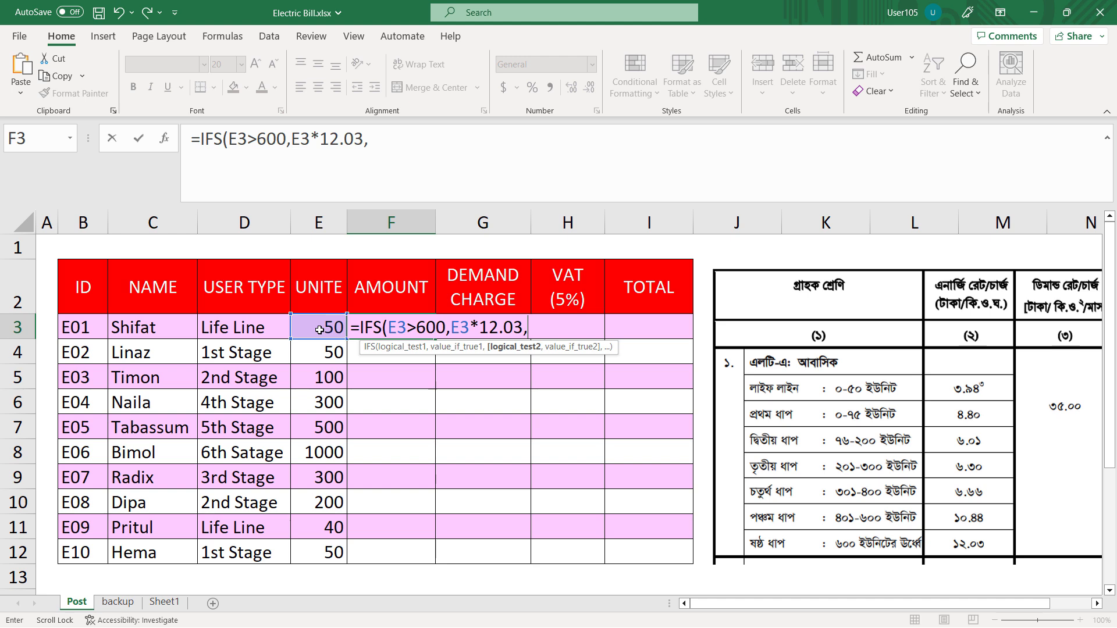
- Add the second IFS condition for the fifth slab: if E3>400, return E3*10.44
click(575, 316)
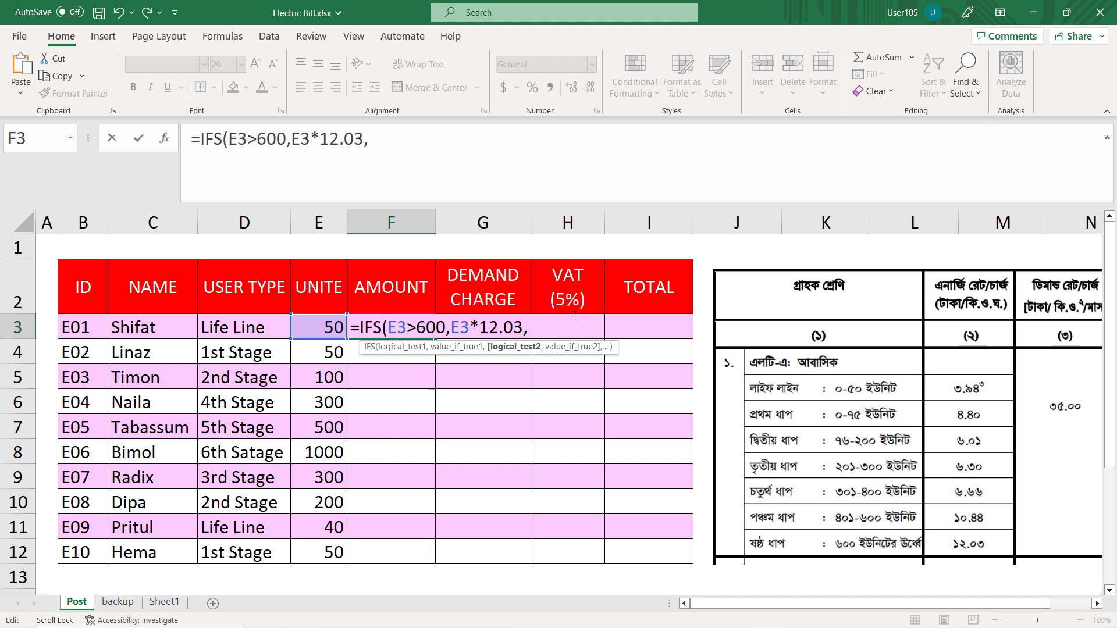
click(331, 330)
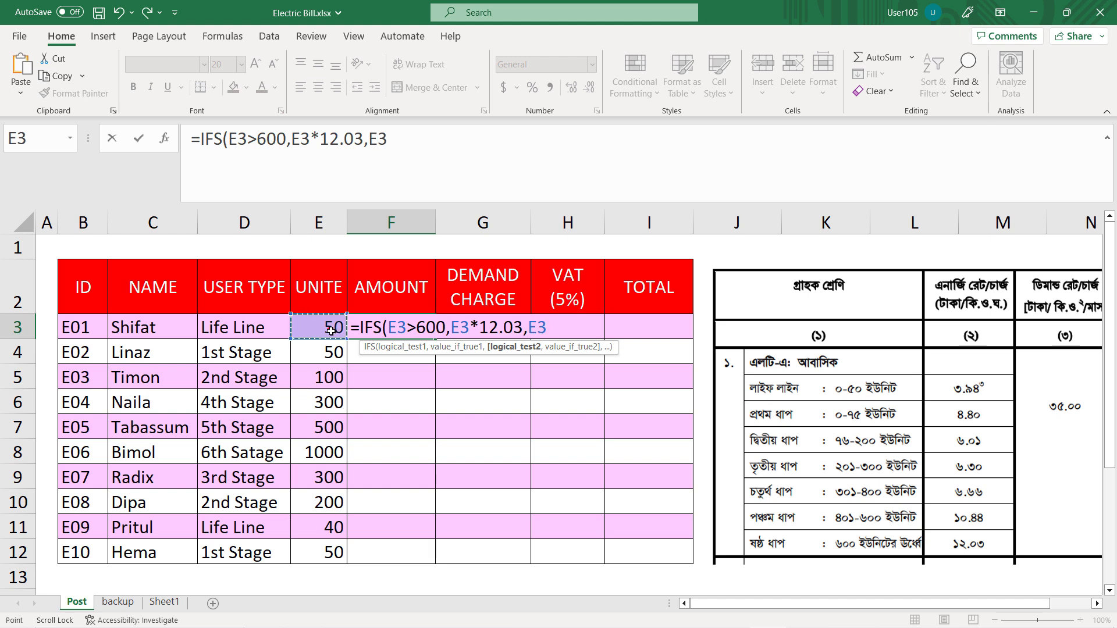
text(>400)
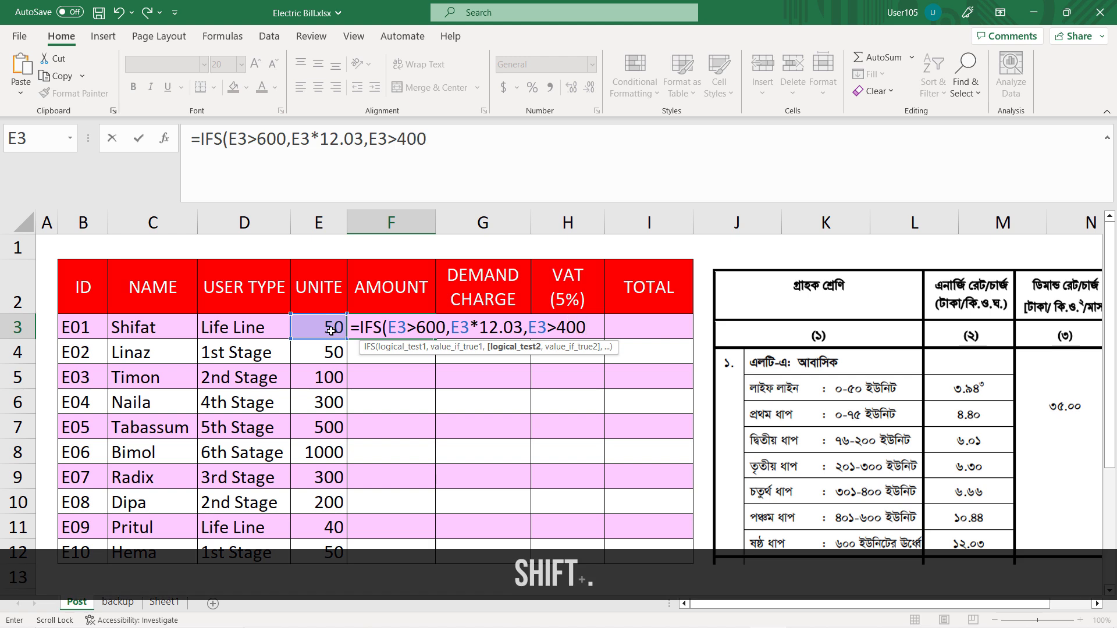
text(,)
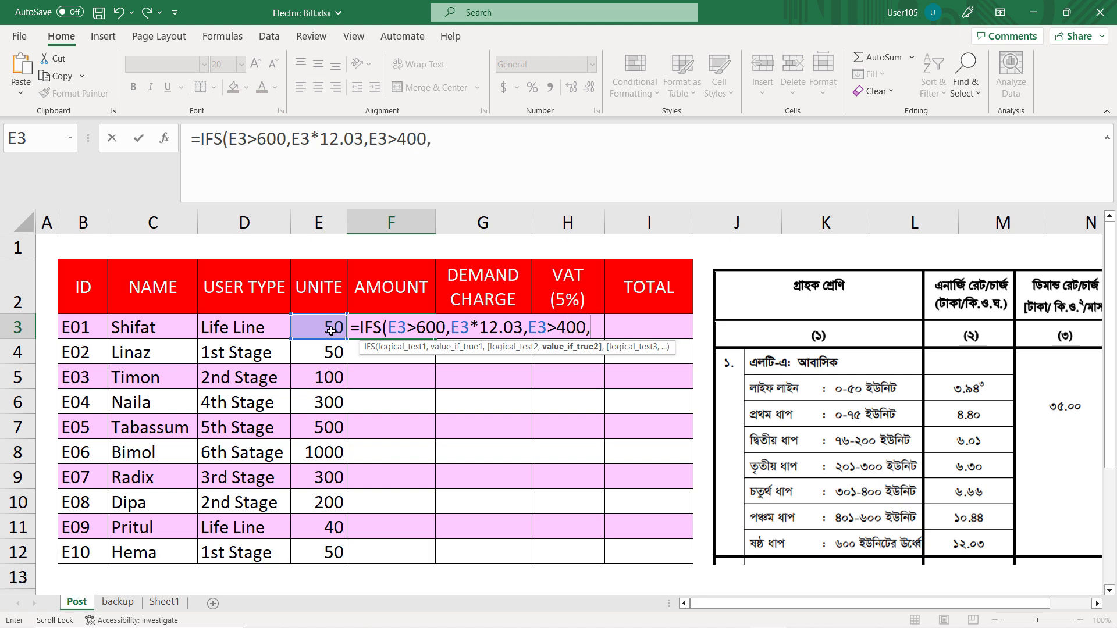
click(331, 331)
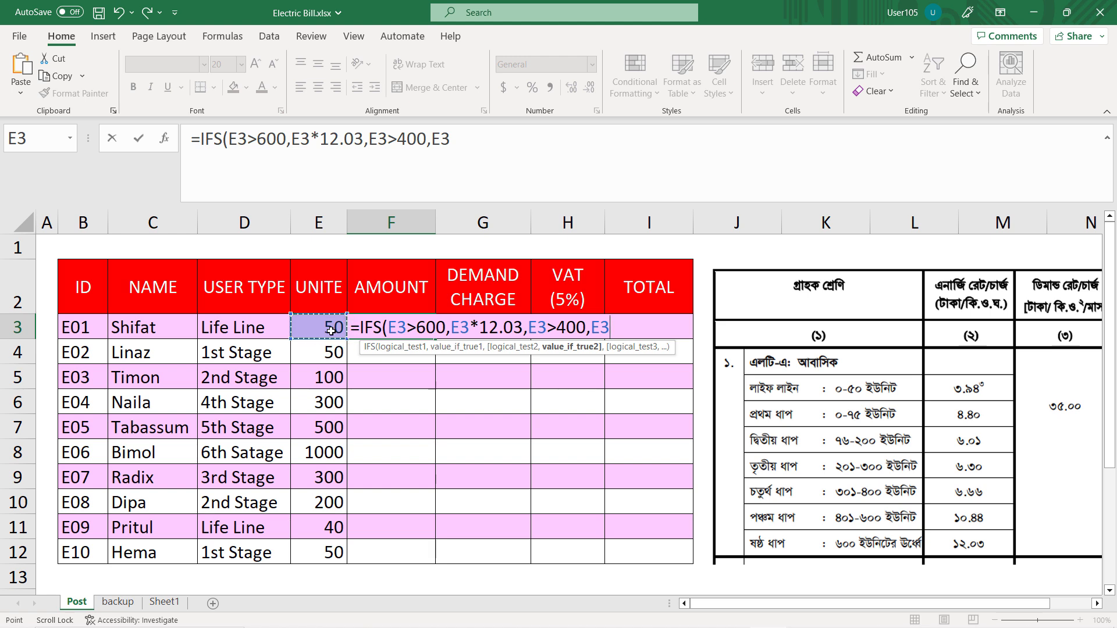
text(*10)
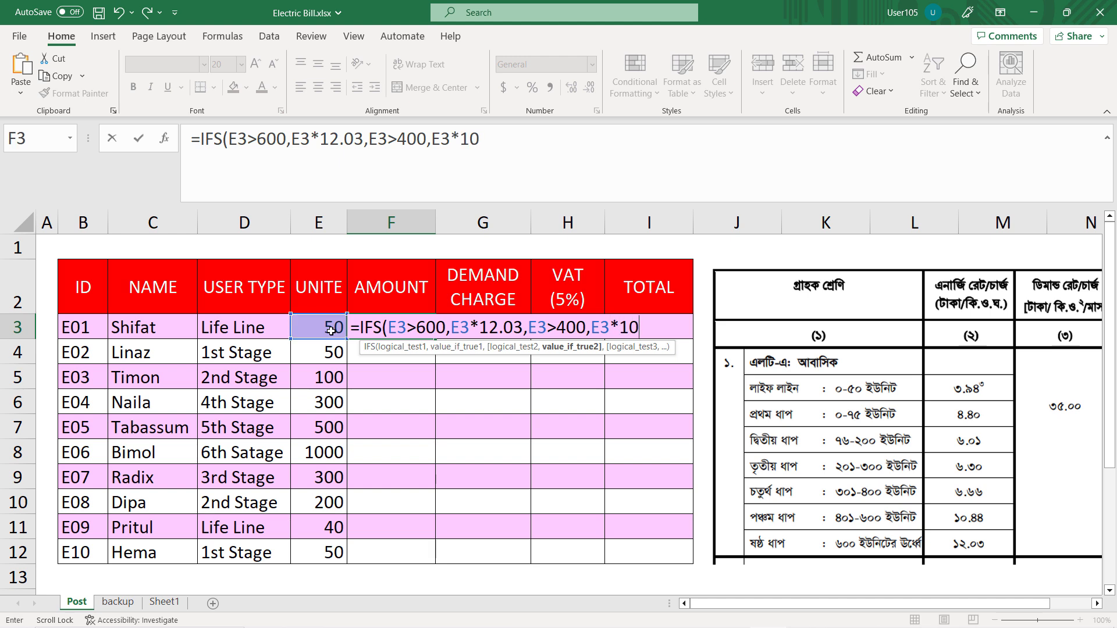
text(.44,)
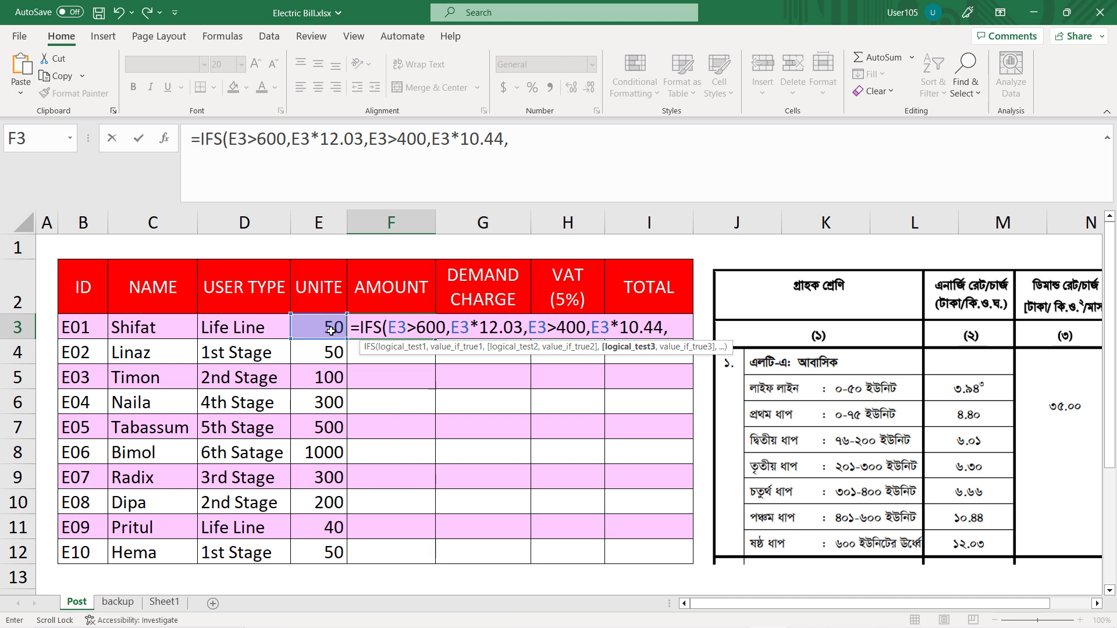
- Add the third IFS condition for the fourth slab: if E3>300, return E3*6.66
click(331, 331)
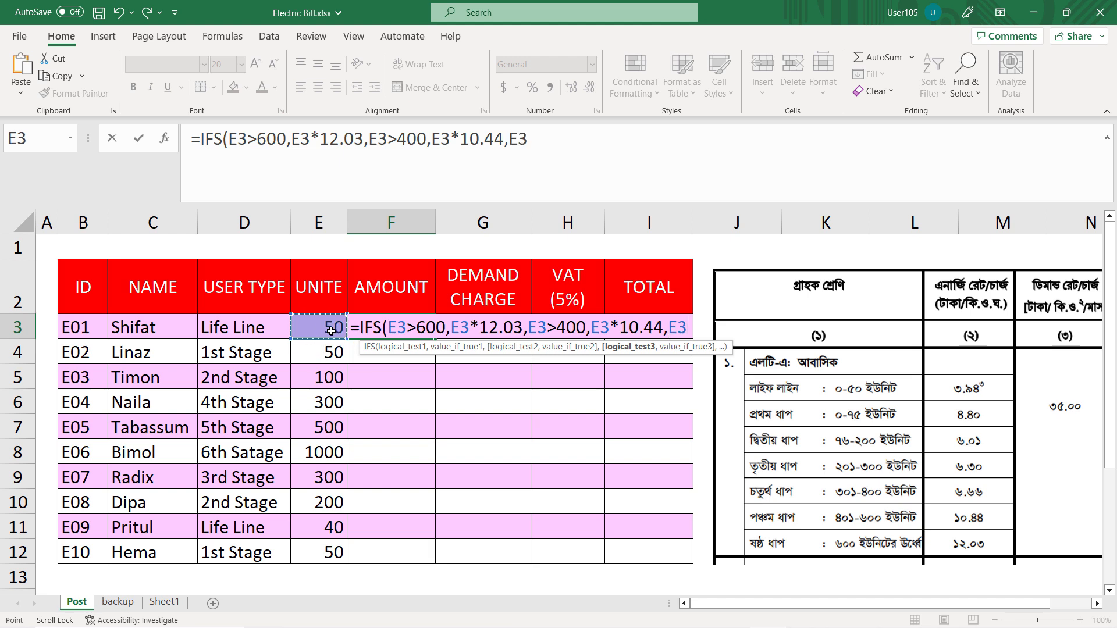
text(>)
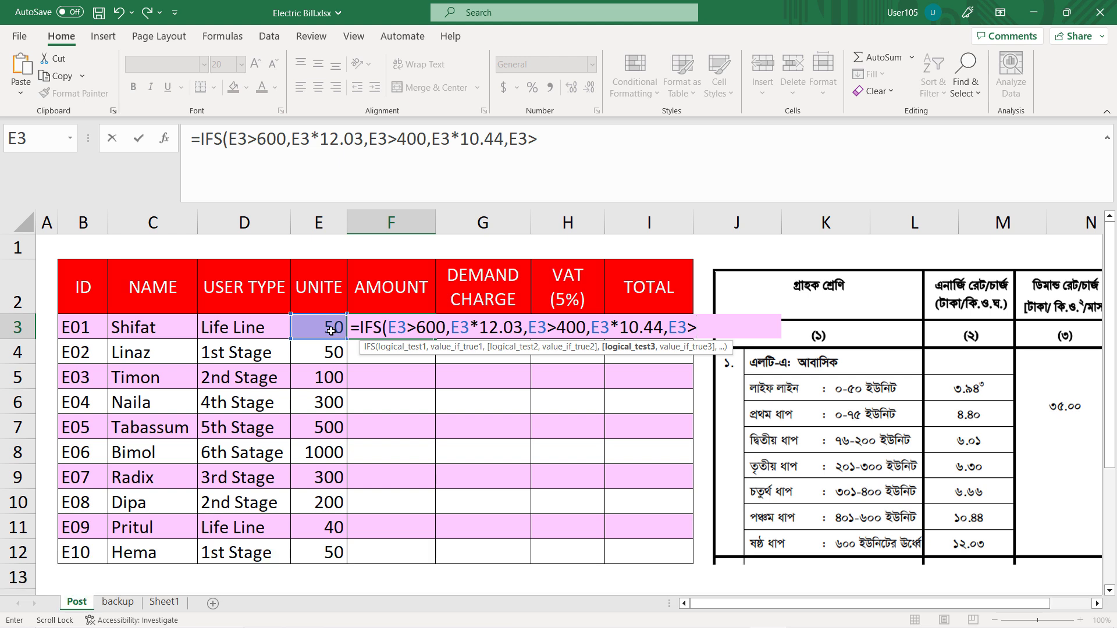
text(300)
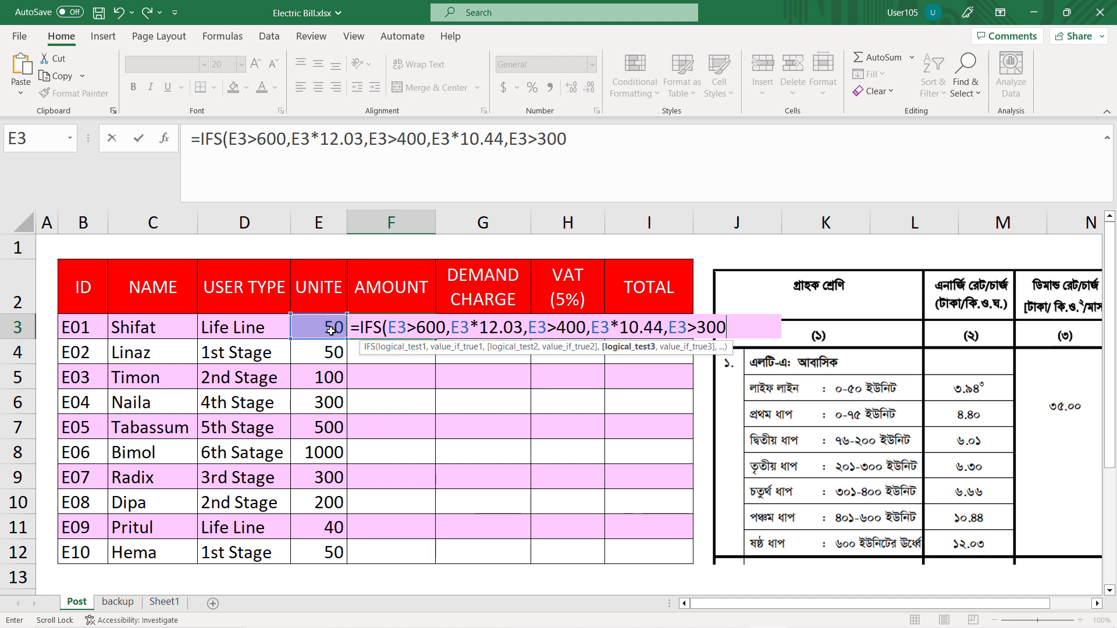
text(,)
click(331, 331)
text(*)
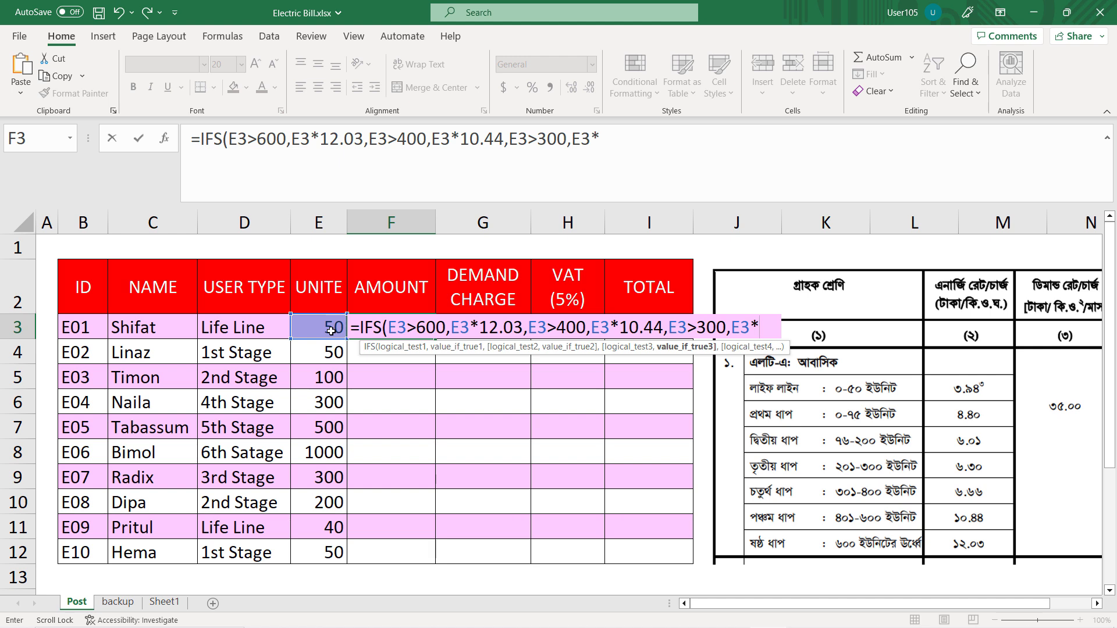
text(6.66)
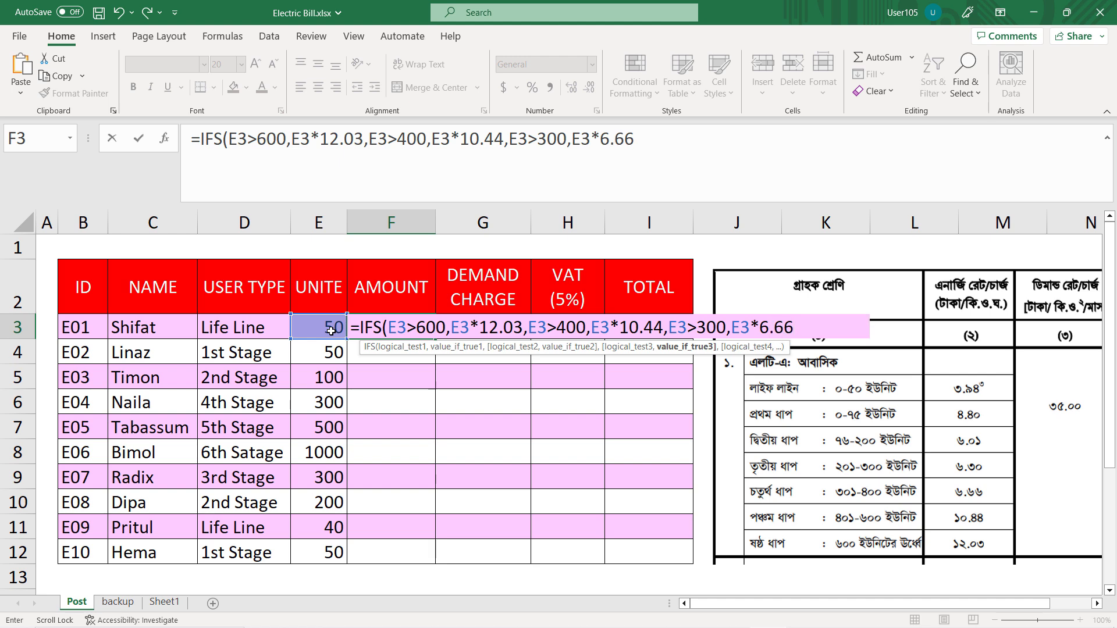
text(,)
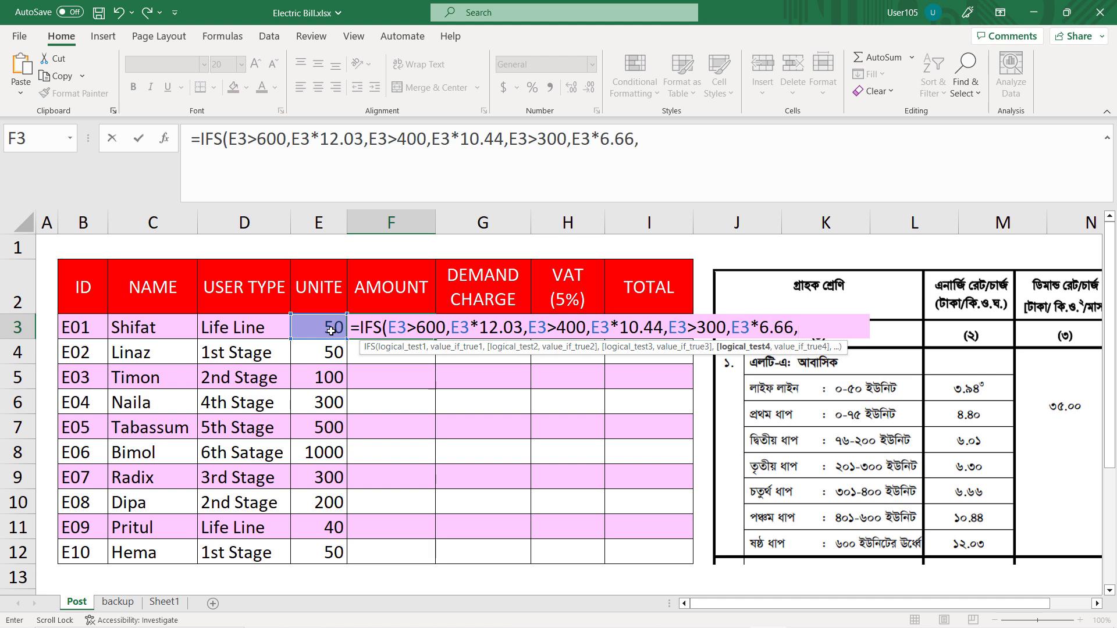
- Add the fourth IFS condition for the third slab: if E3>200, return E3*6.3
click(330, 330)
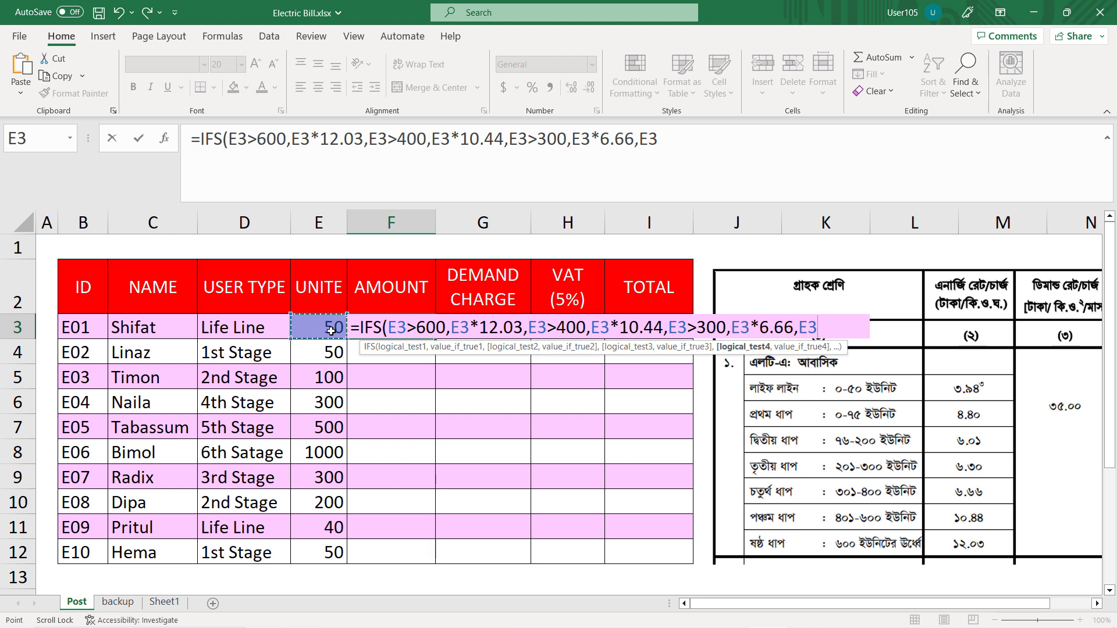
text(>200)
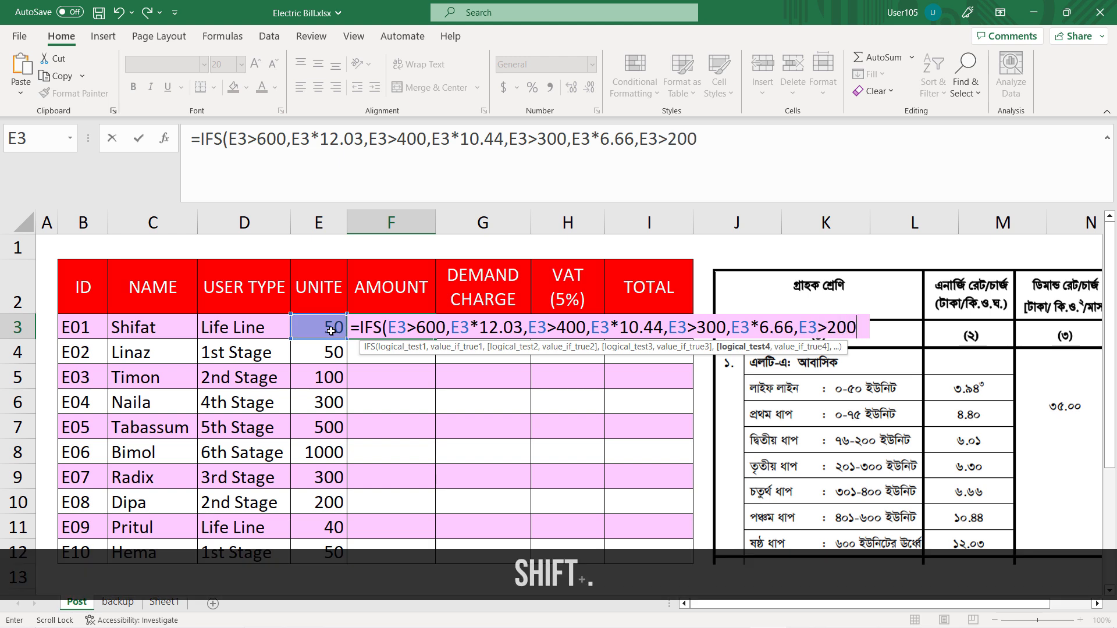
text(,)
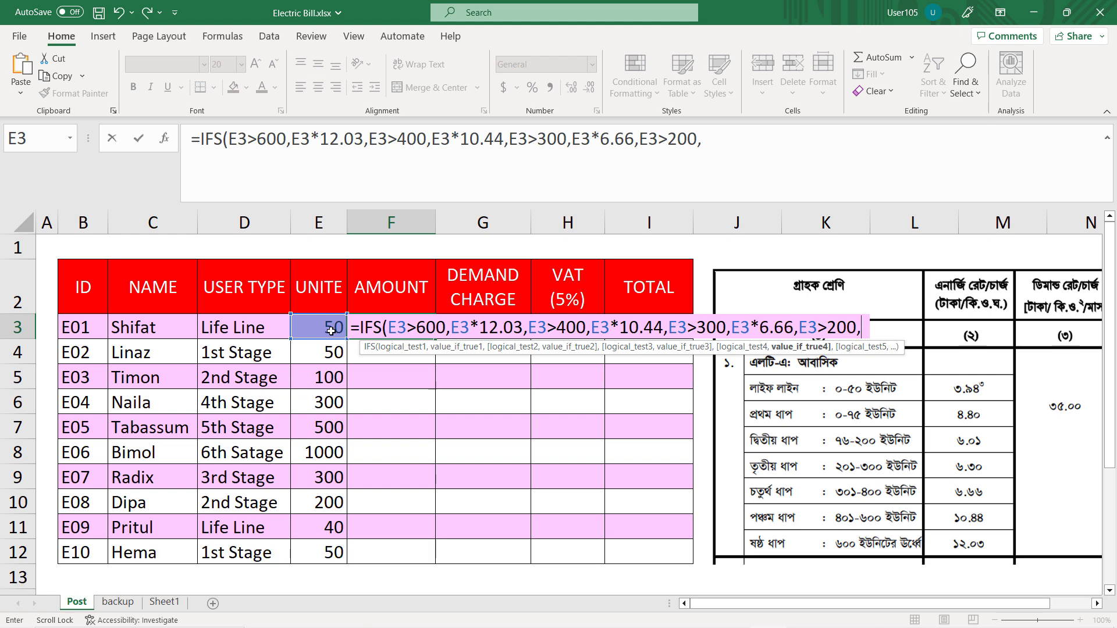
click(331, 330)
text(6.)
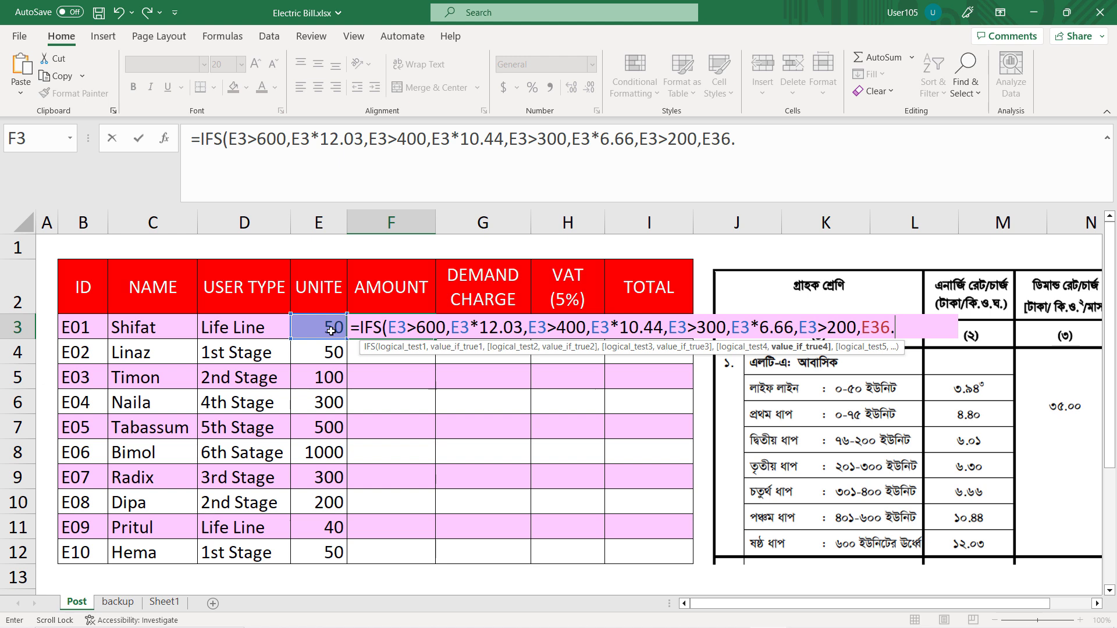
key(BackSpace)
text(*)
key(BackSpace)
key(BackSpace)
text(*6.3,)
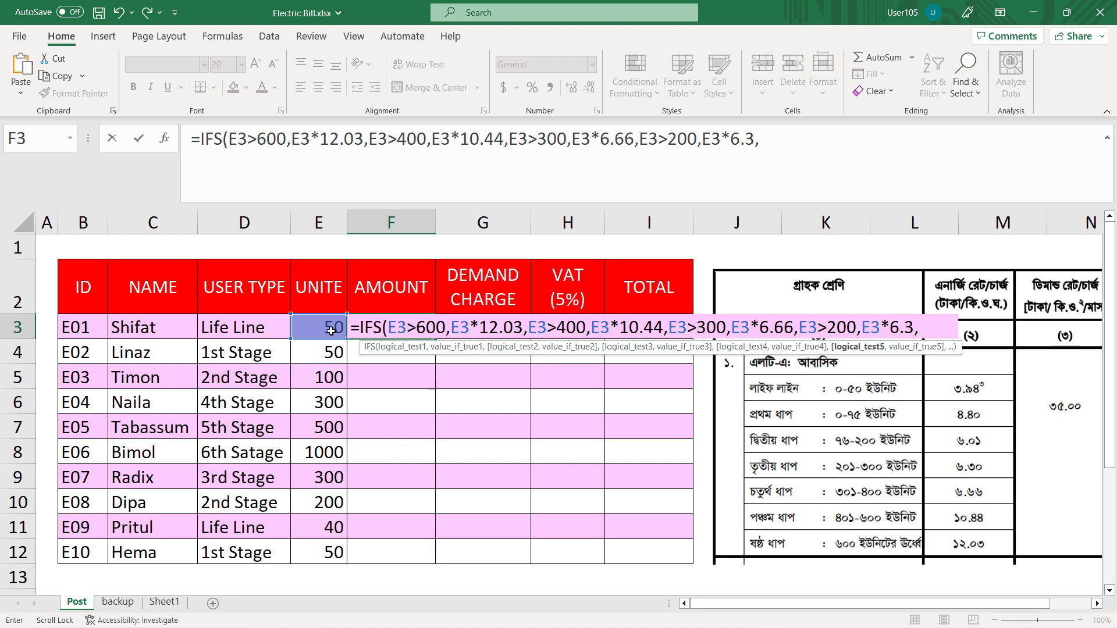
- Add the fifth IFS condition for the second slab: if E3>=76, return E3*6.01
click(331, 330)
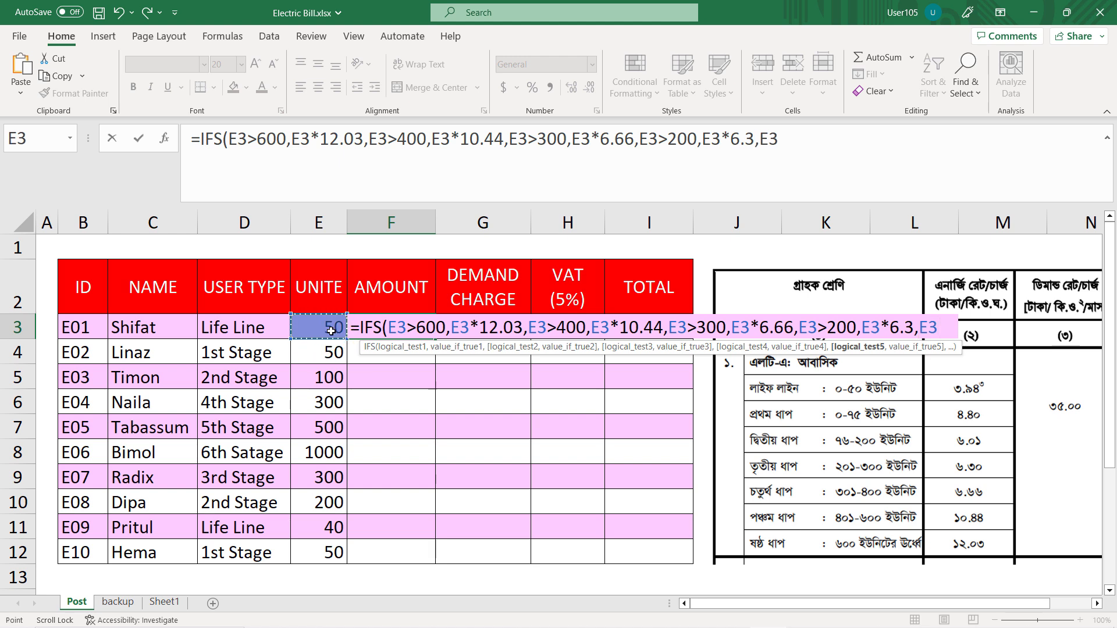
text(>=76)
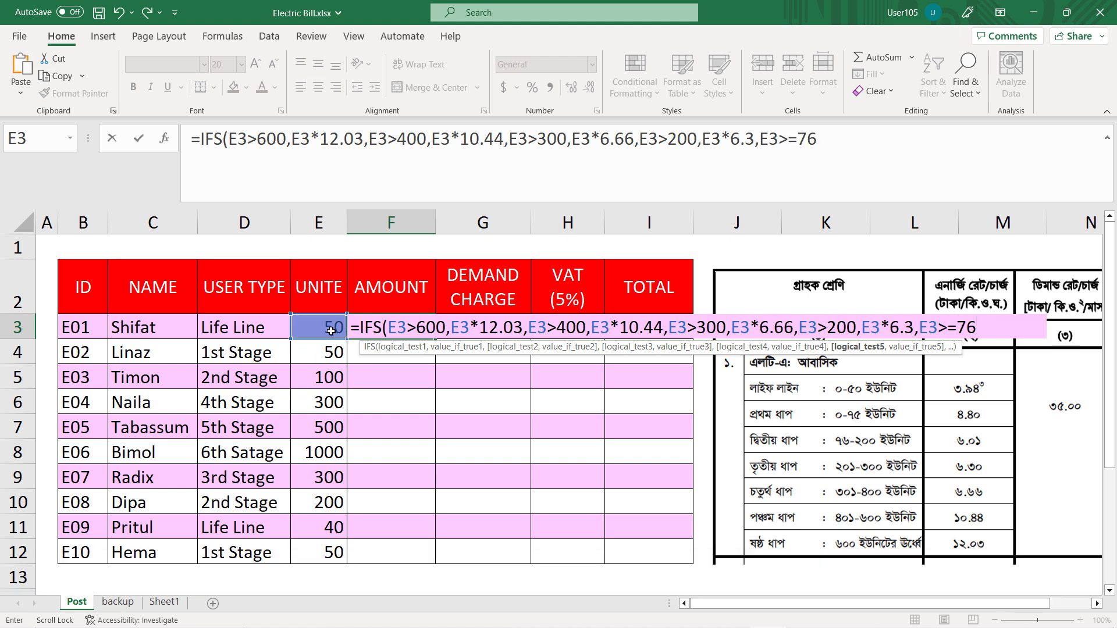
text(,)
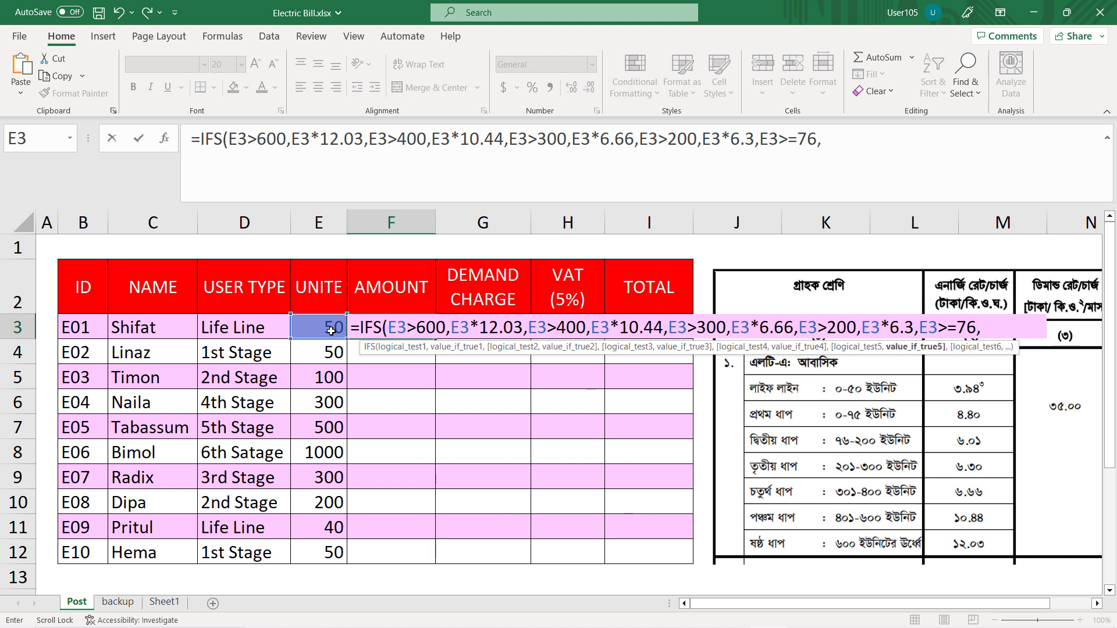
click(331, 330)
text(*6.01)
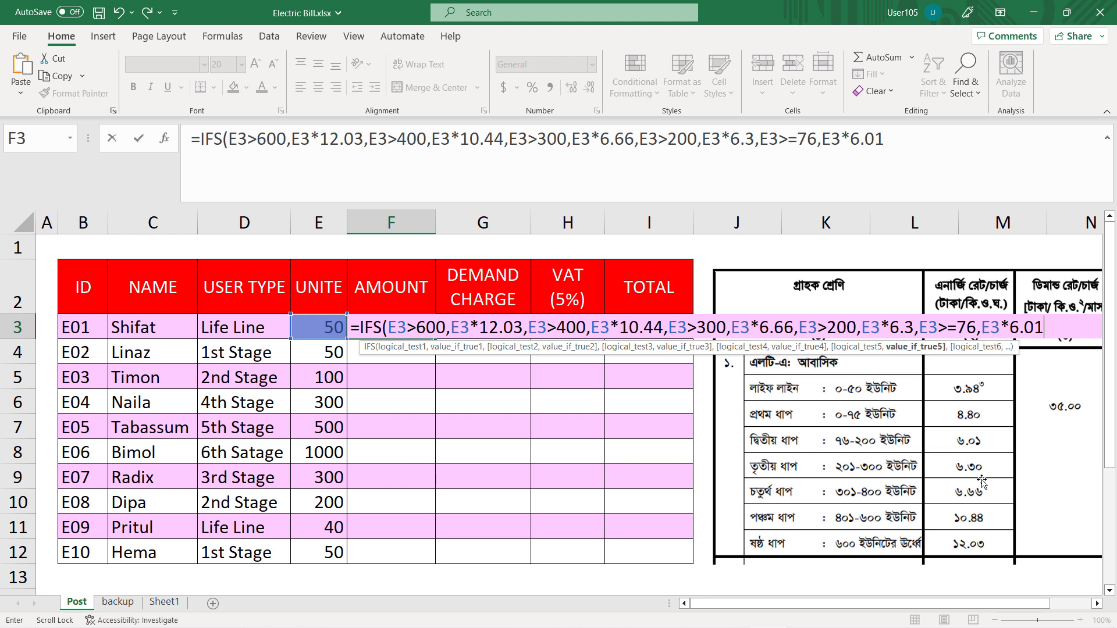
- Start the sixth IFS condition for the first slab with an AND test requiring E3>0 and E3<=75
click(886, 145)
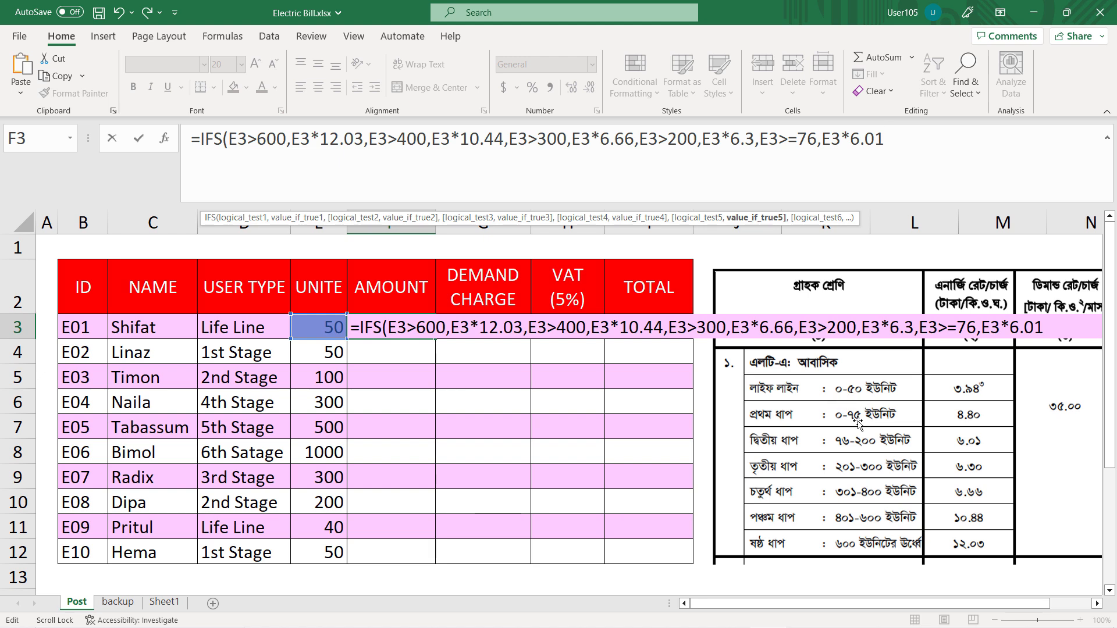
text(,AND)
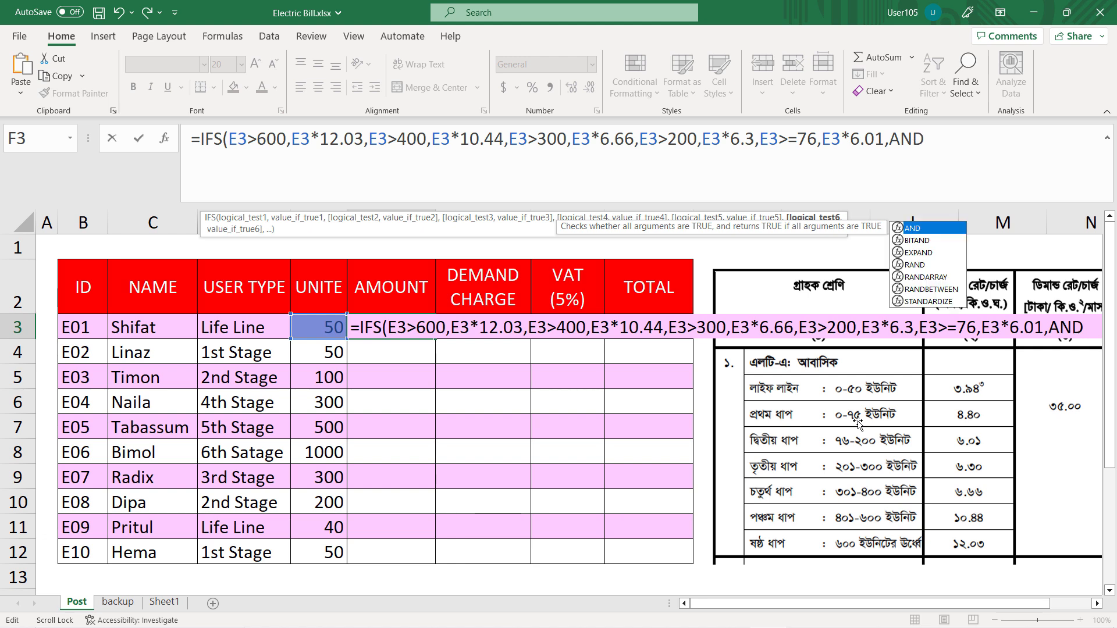
text(()
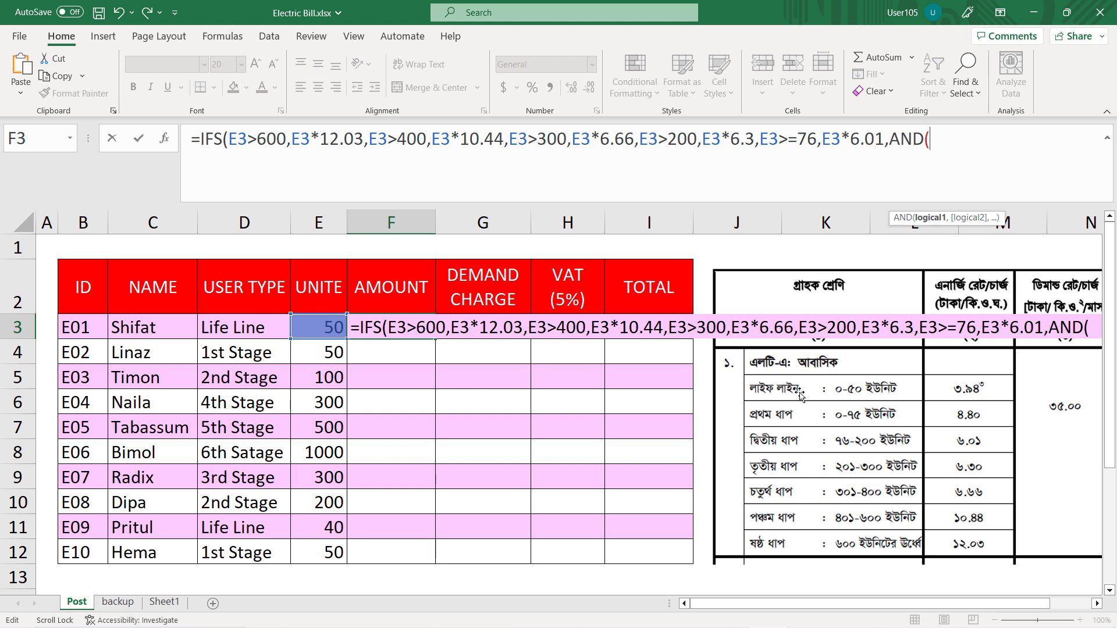
click(330, 327)
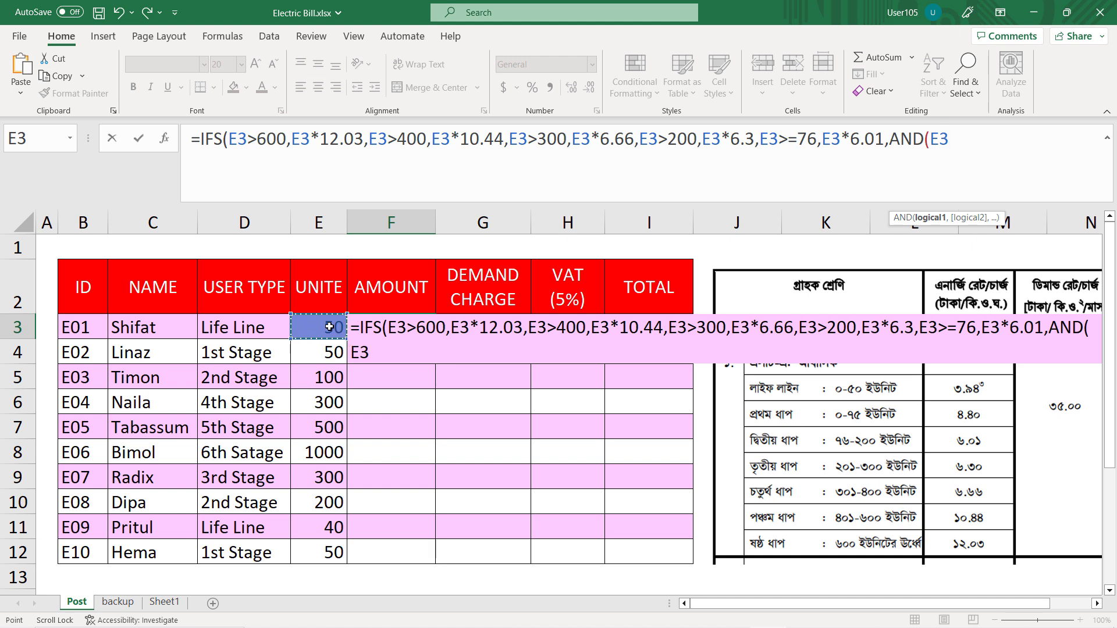
text(>)
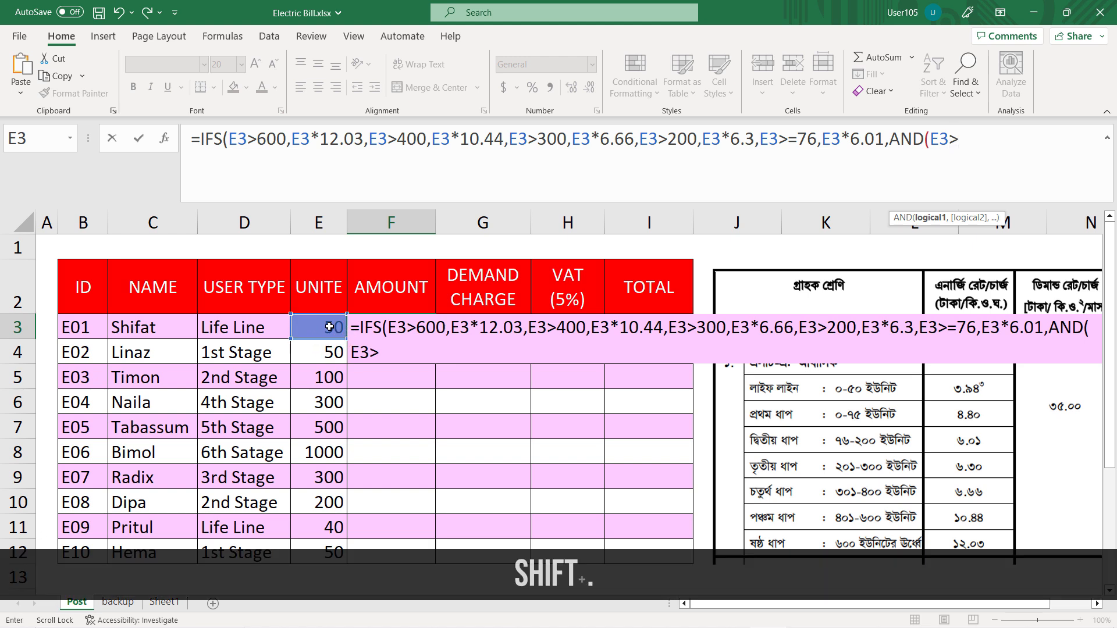
text(0,)
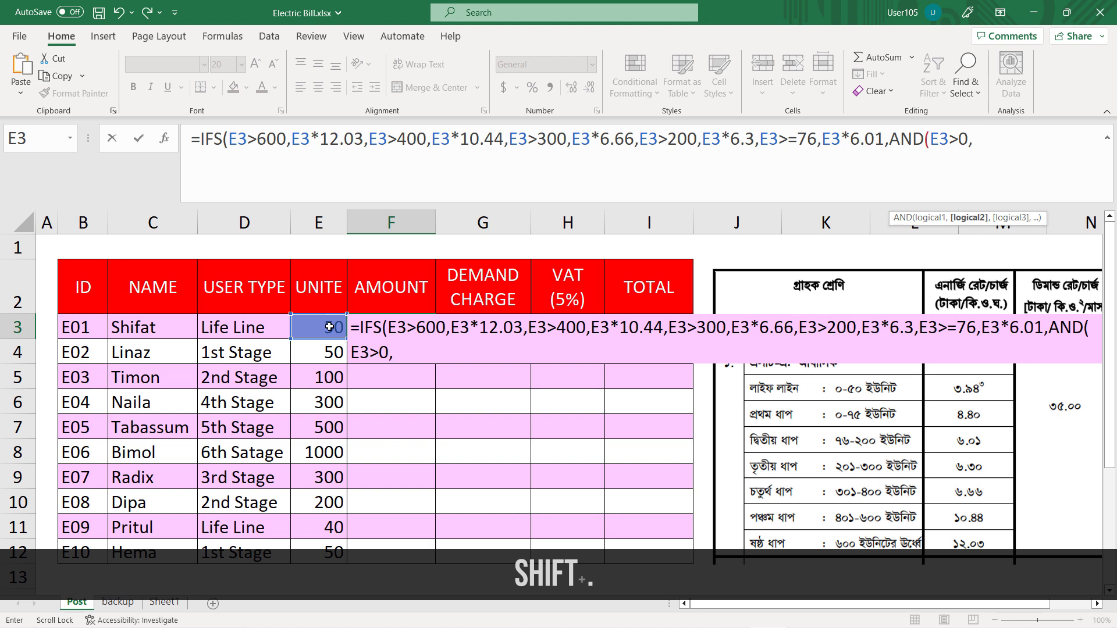
click(329, 327)
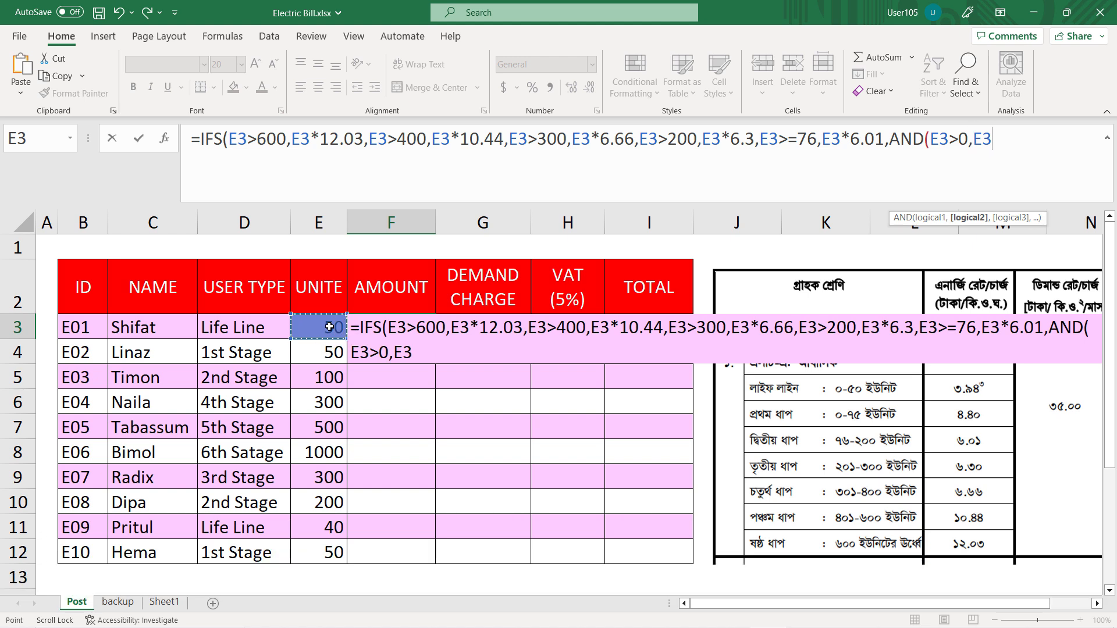
text(<=75)
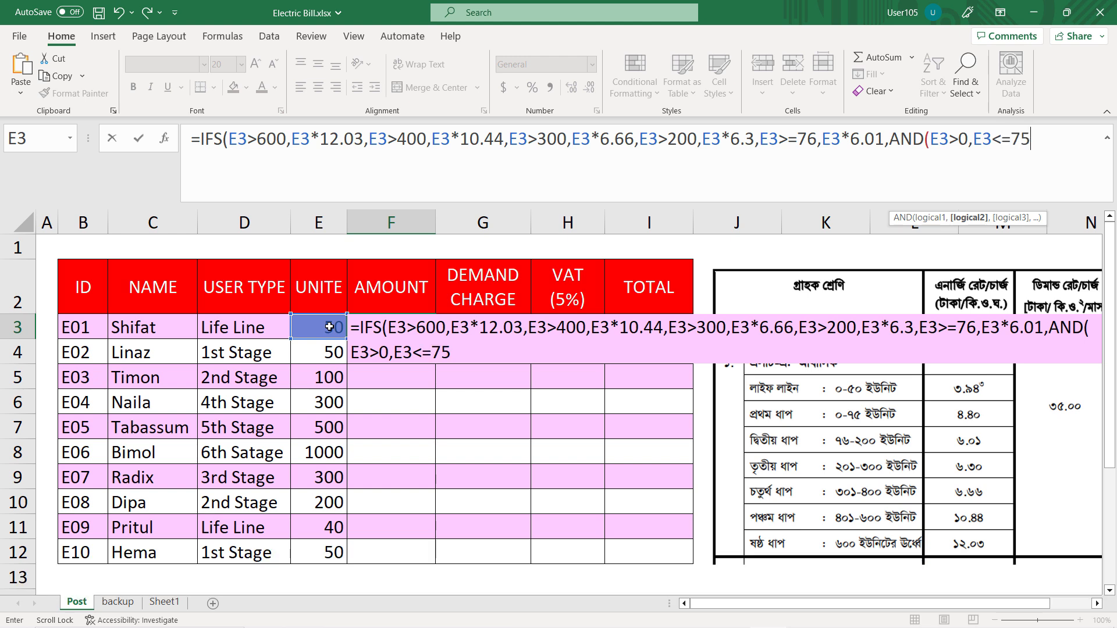
text(,)
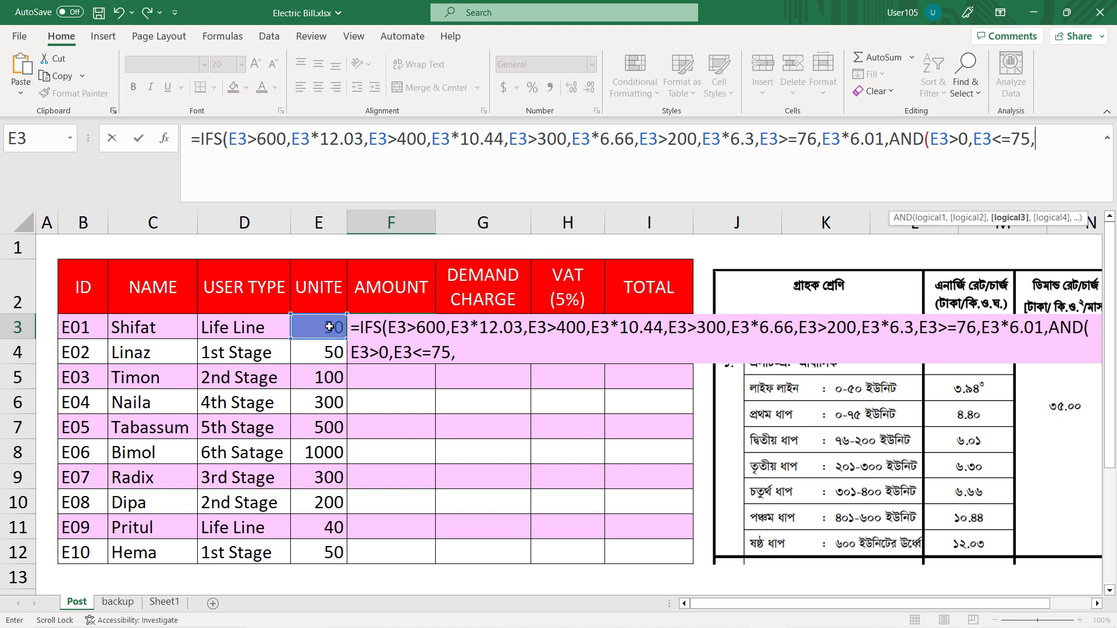
- Add D3="1st Stage" as the third test of the first-slab AND and close its parenthesis
click(246, 333)
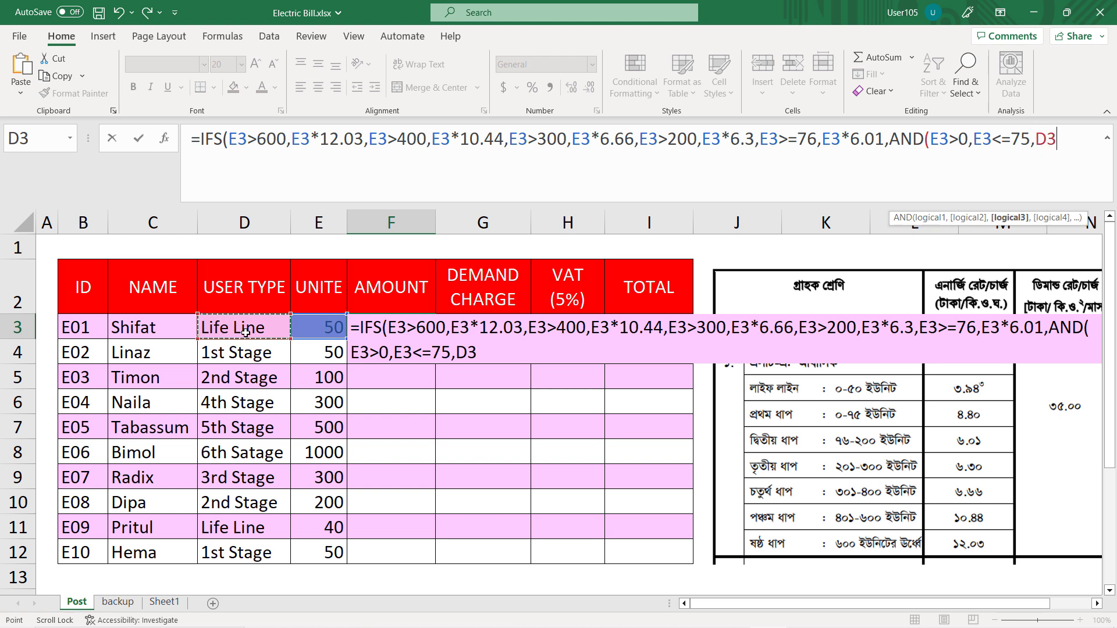
text(=)
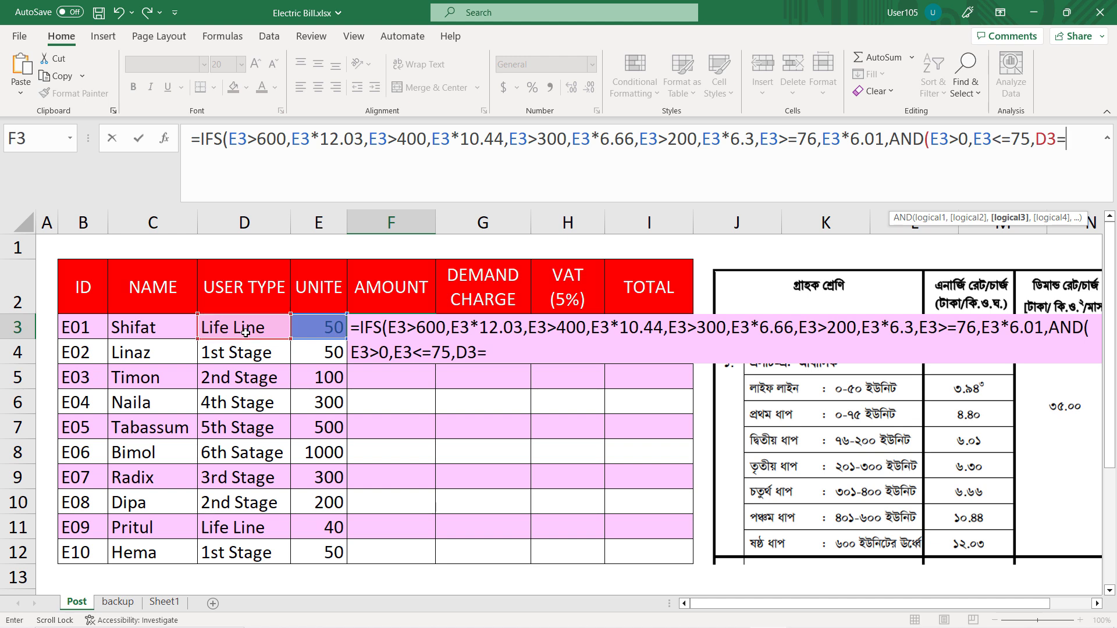
text(")
text(")
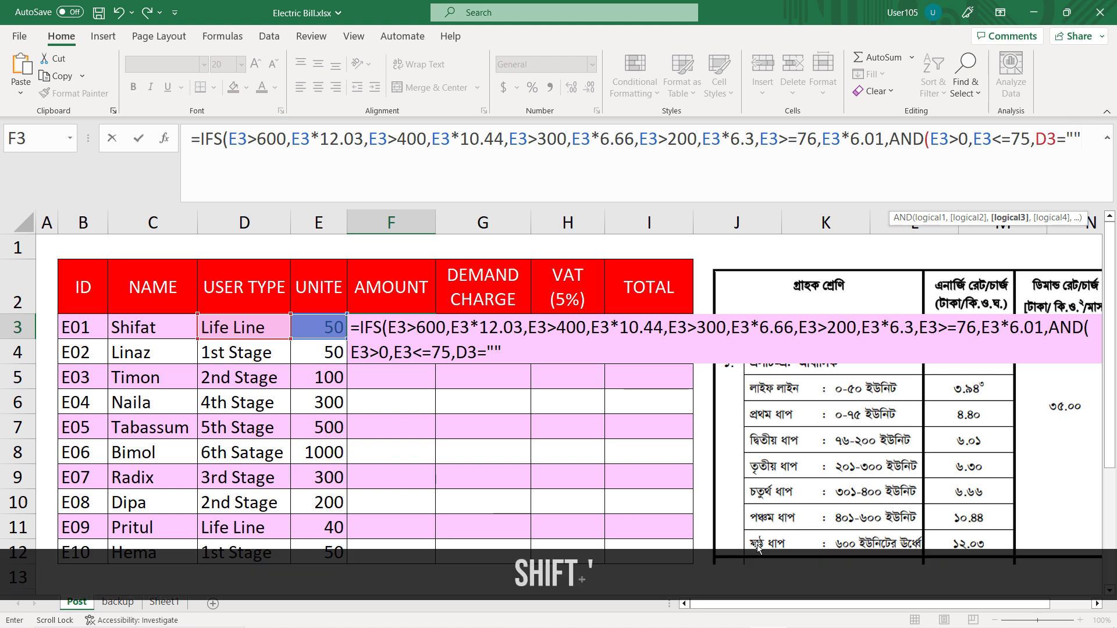
text(1ST)
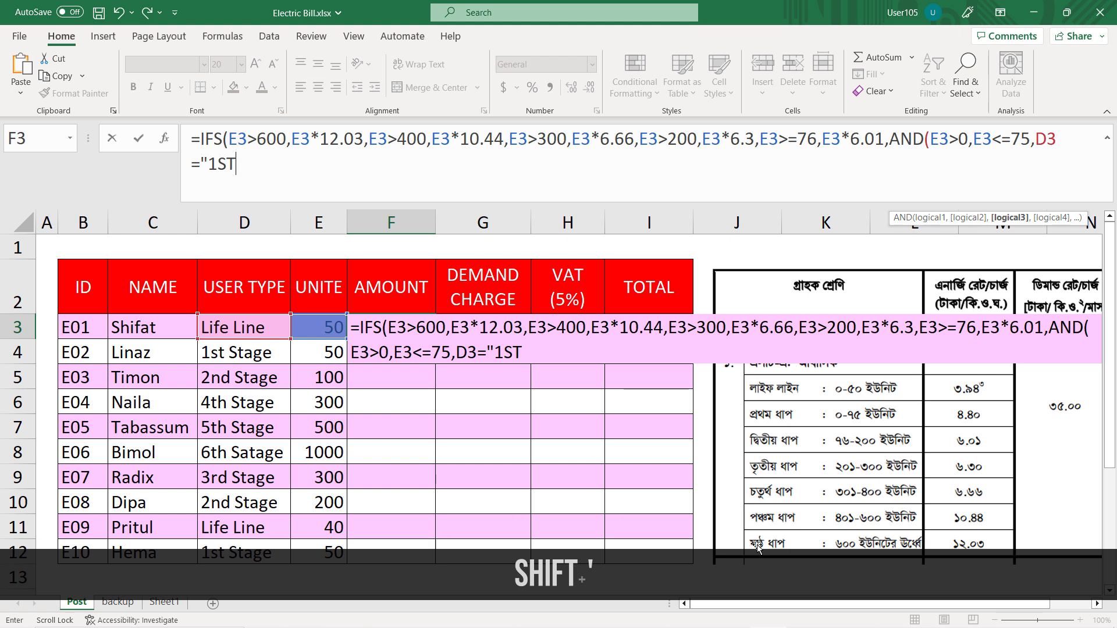
key(BackSpace)
key(BackSpace)
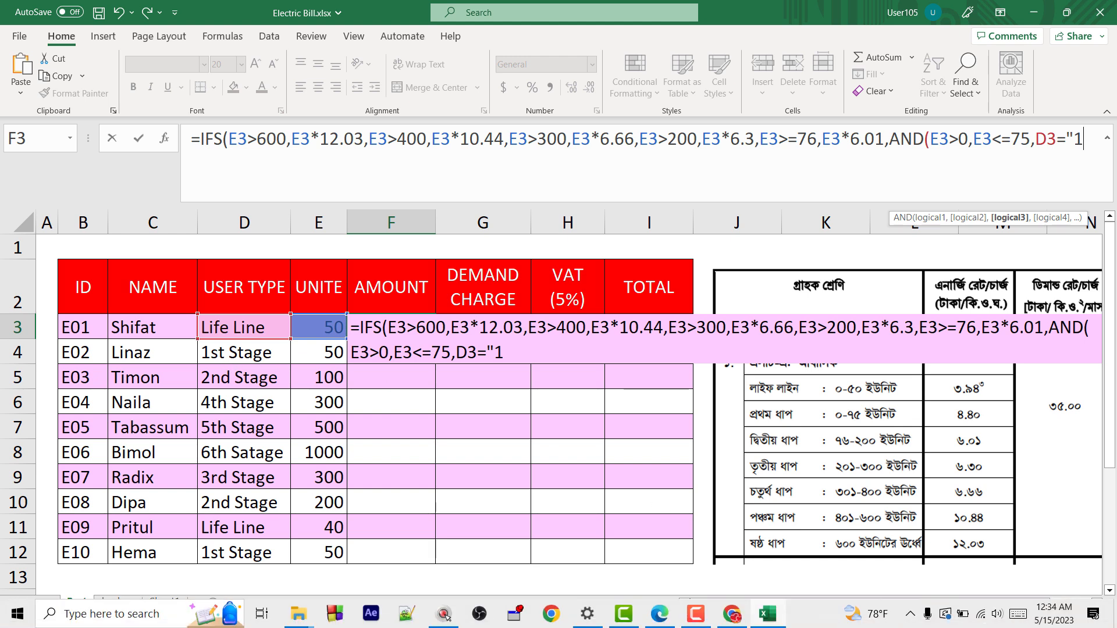
text(S)
text(s)
key(BackSpace)
text(1st)
key(shift)
text(S)
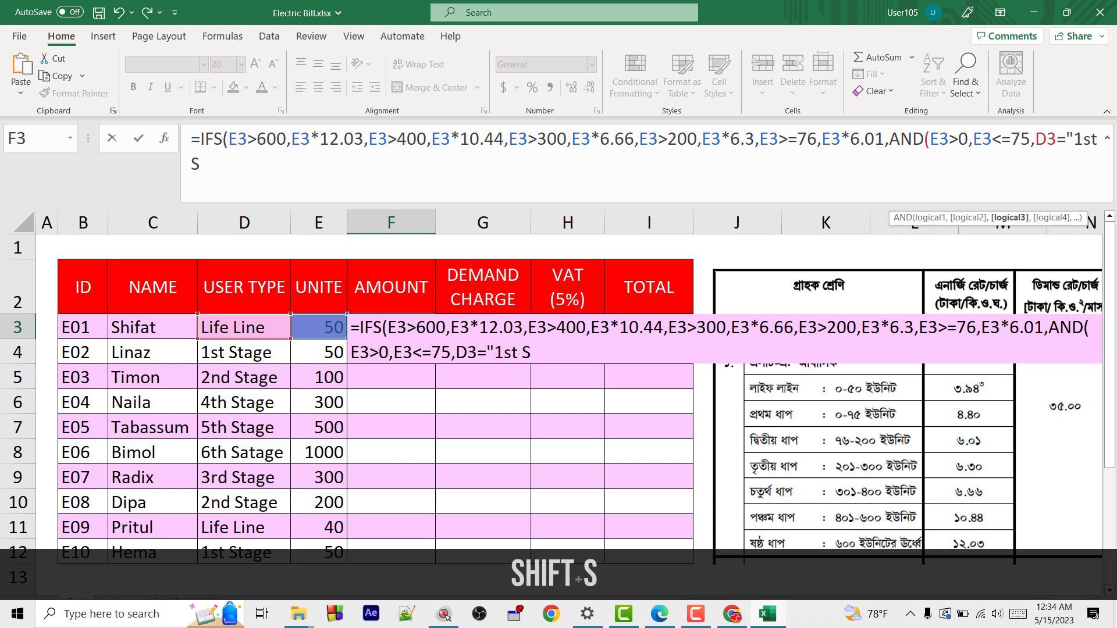
text(tage)
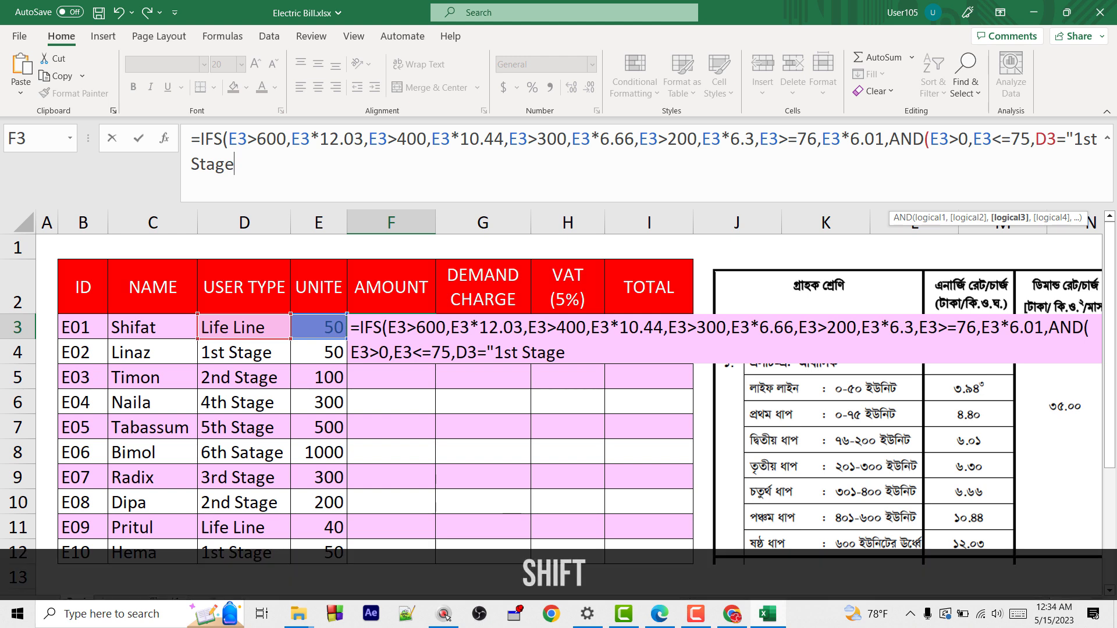
text(")
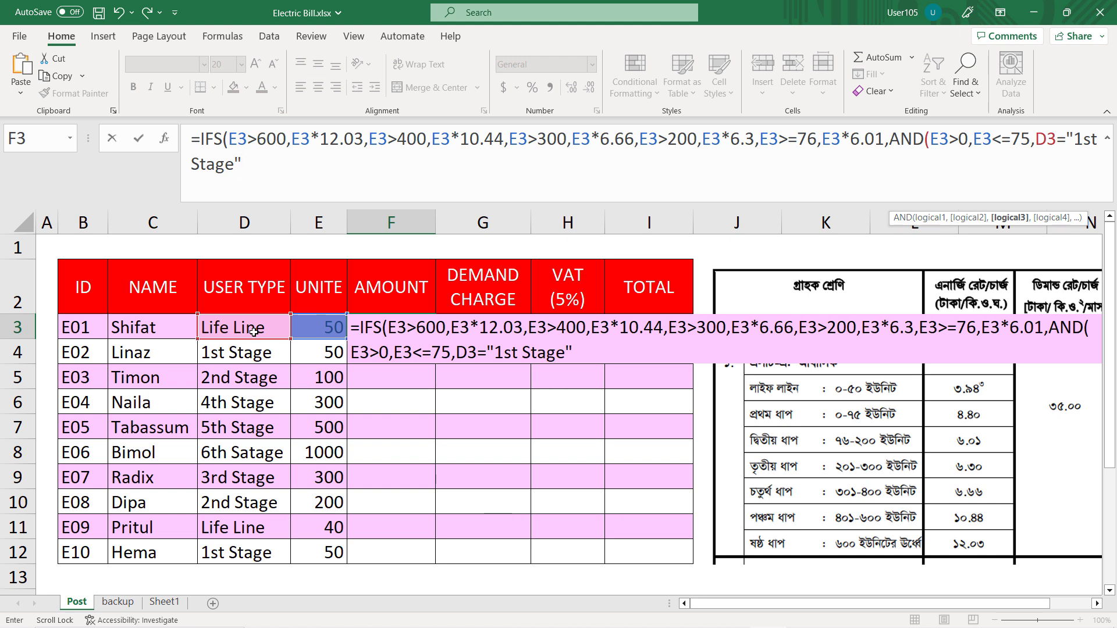
text())
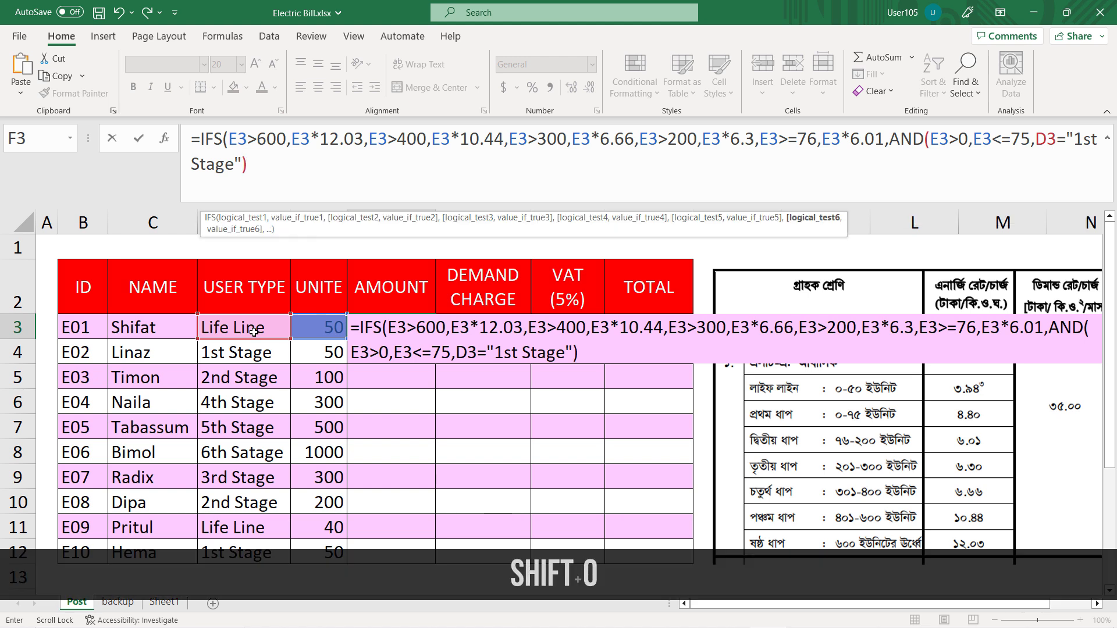
- Return E3*4.4 as the value for the first-slab condition
text(,)
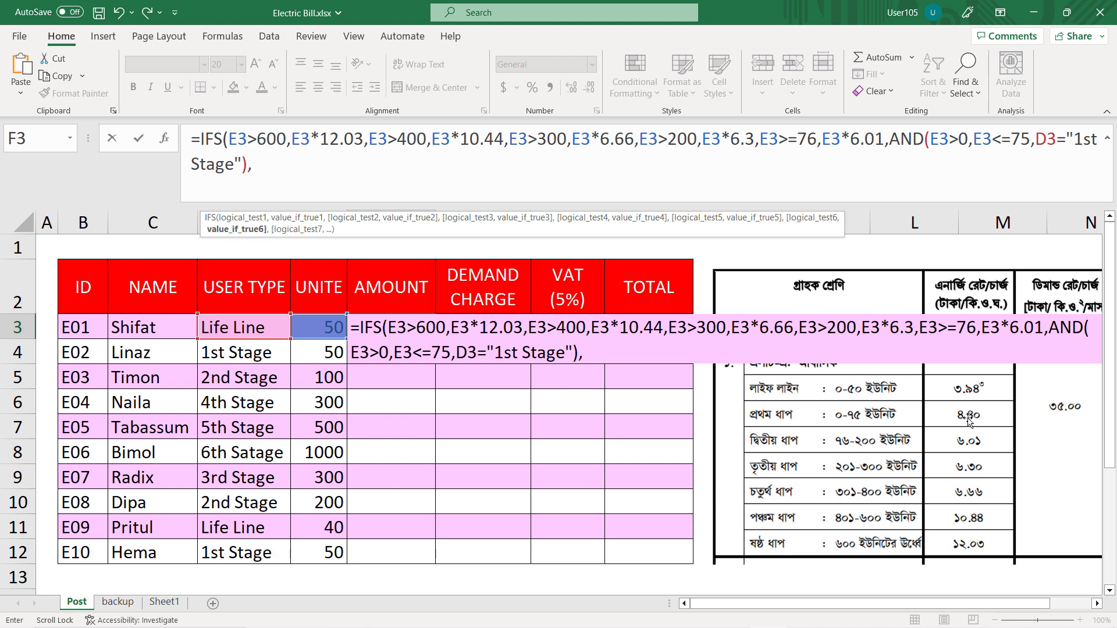
click(323, 330)
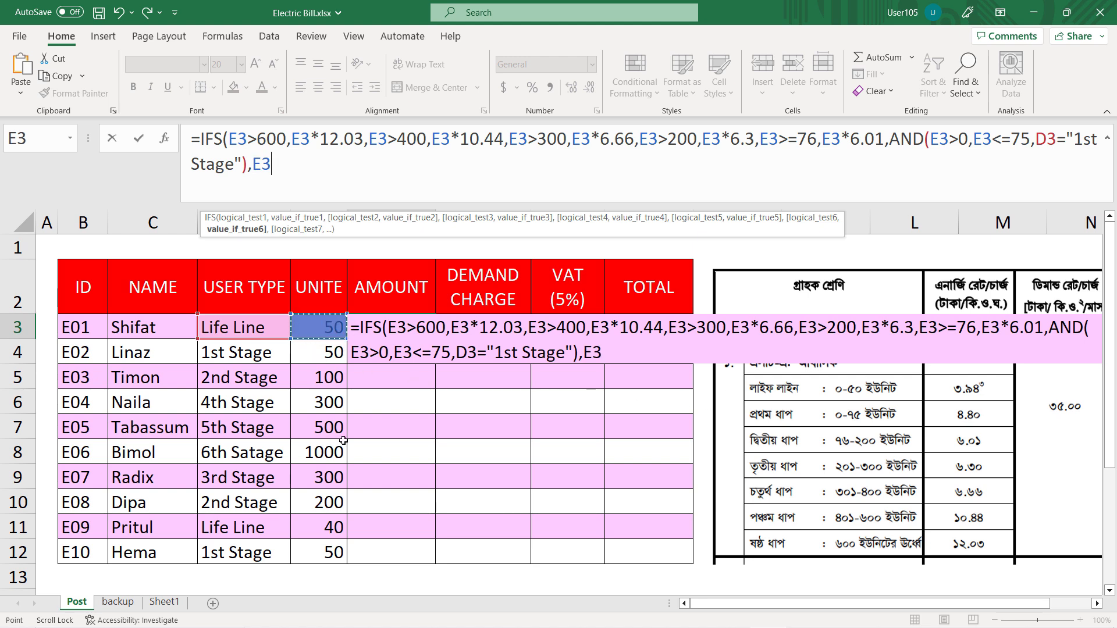
text(*4.4)
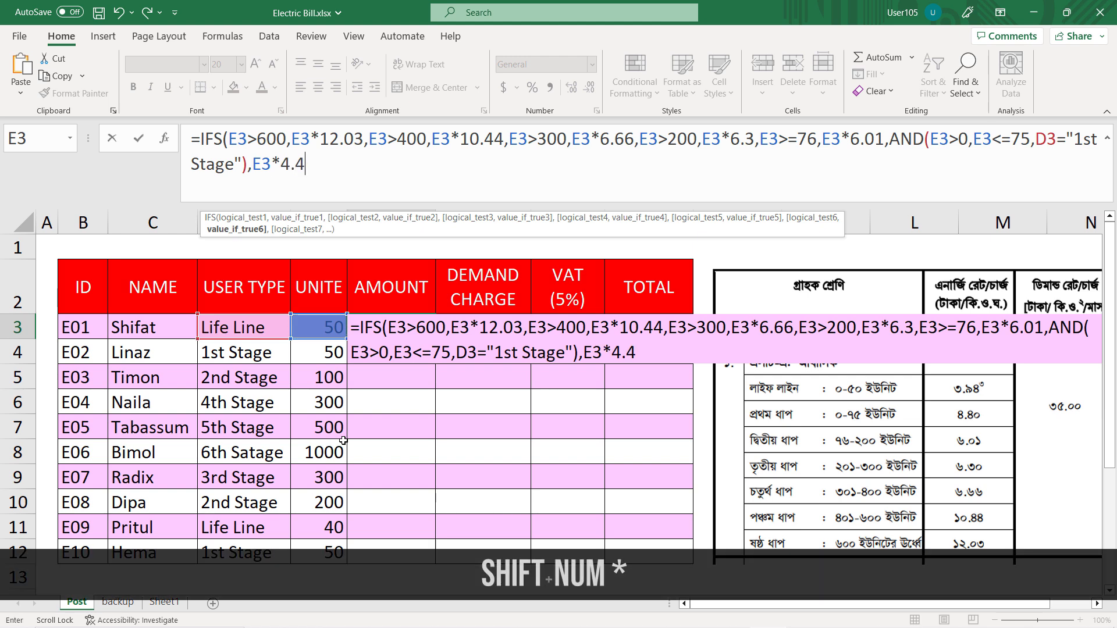
text(,)
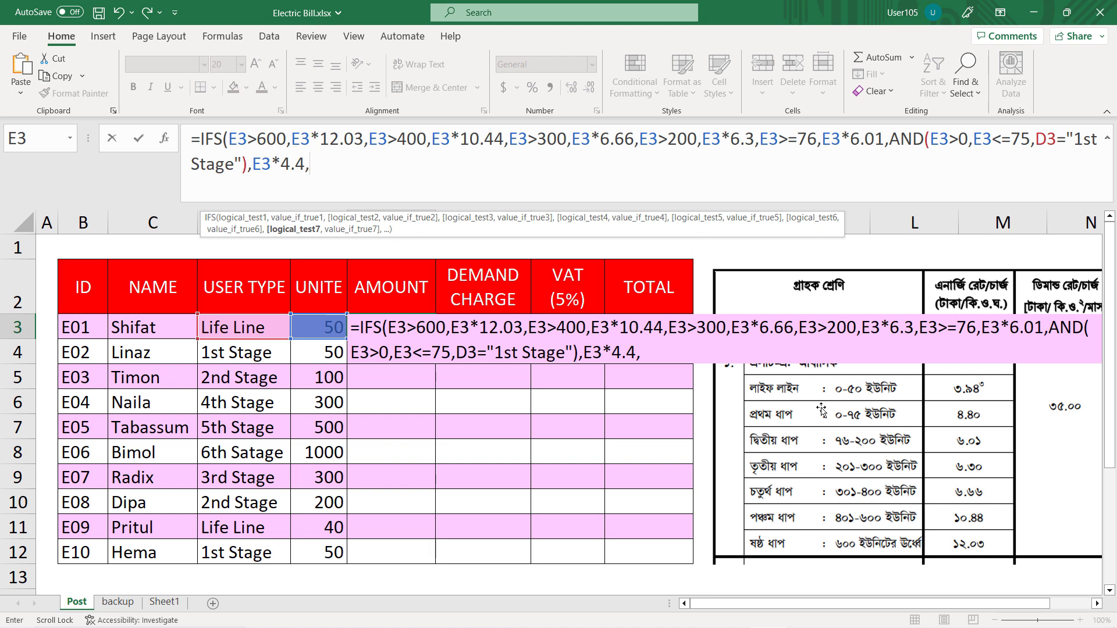
- Start the seventh IFS condition for the life line slab with an AND test requiring E3>0 and E3<=50
text(AND()
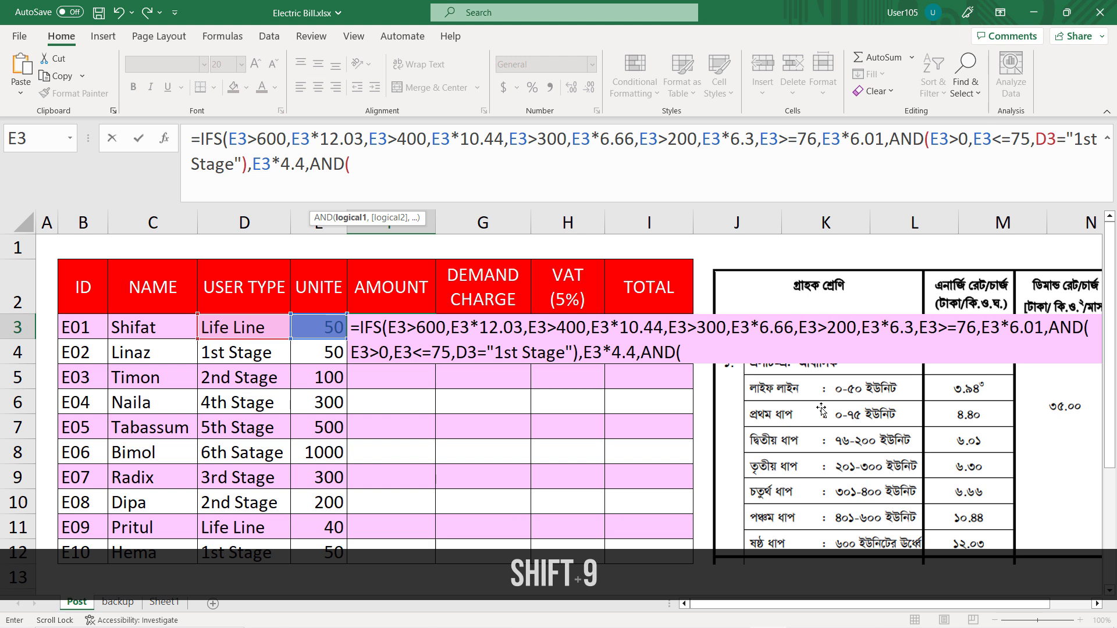
click(333, 327)
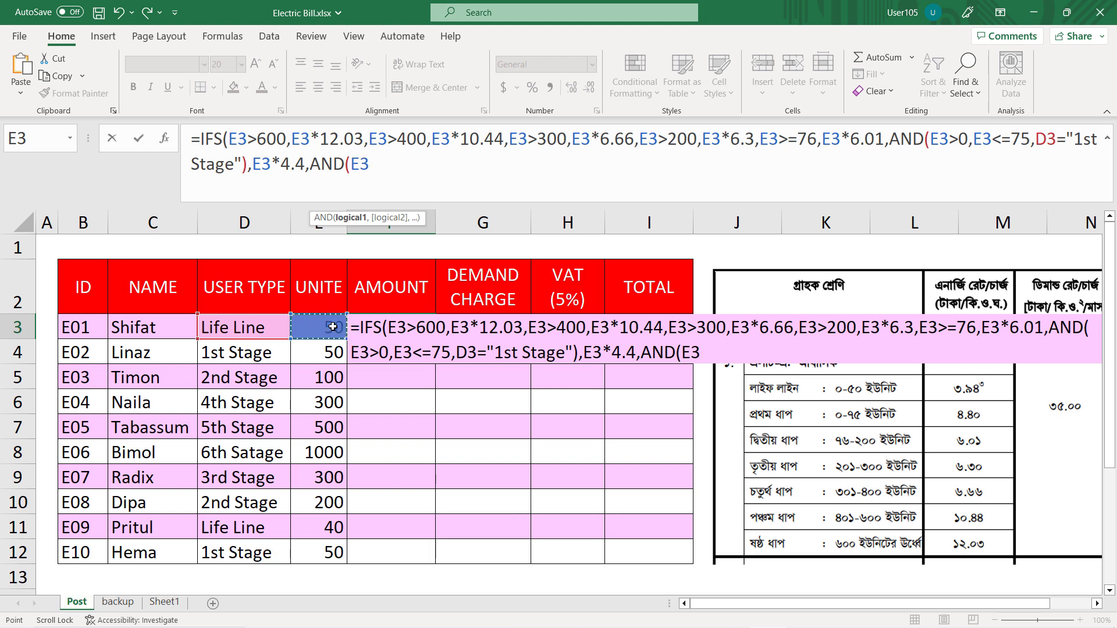
text(>0)
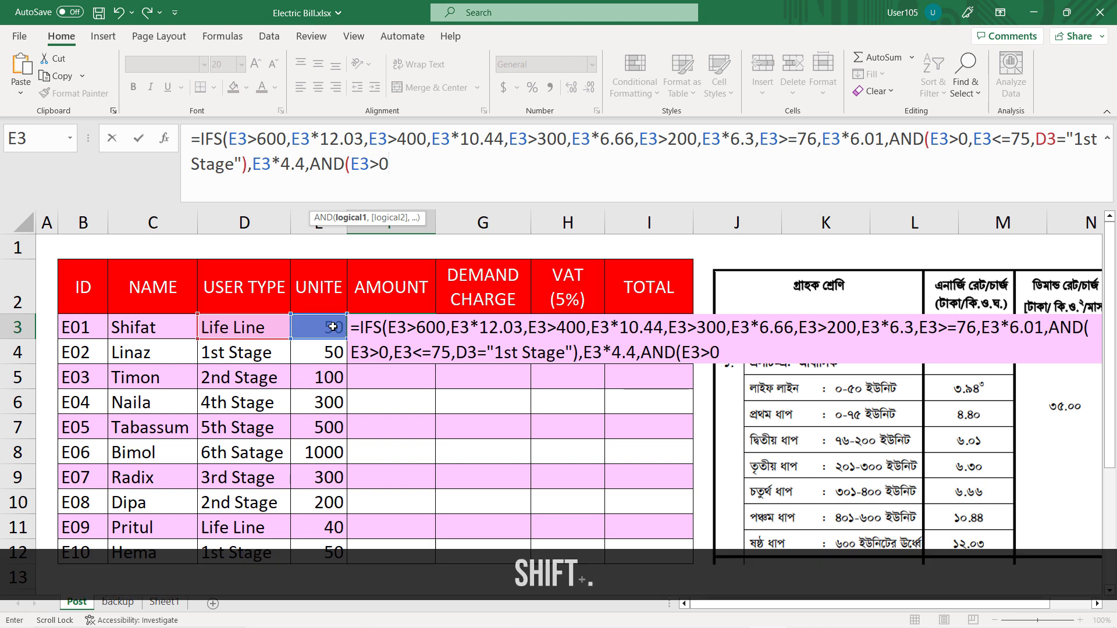
text(,)
click(333, 327)
text(<)
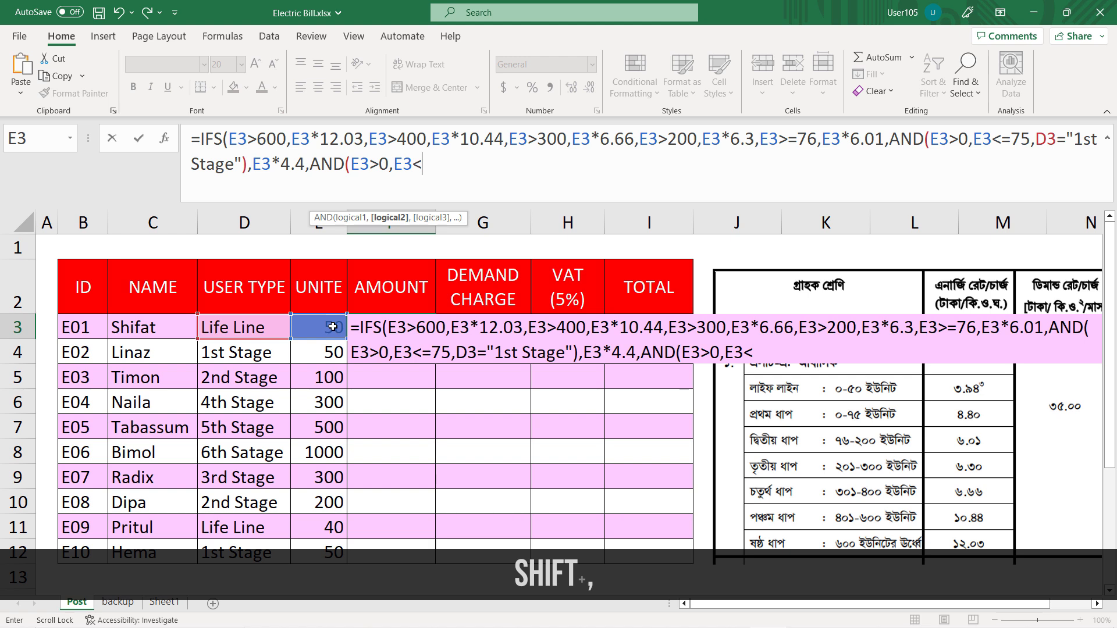
text(=50,)
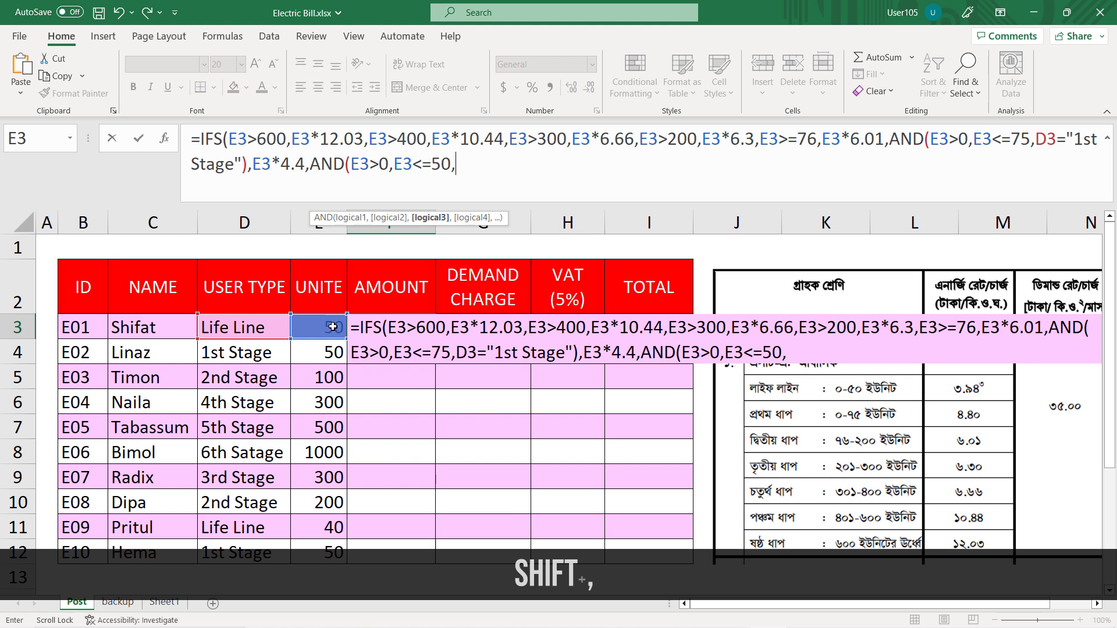
- Add D3="Life Line" as the third test of the life line AND
click(236, 334)
text(="Life)
key(BackSpace)
key(BackSpace)
key(BackSpace)
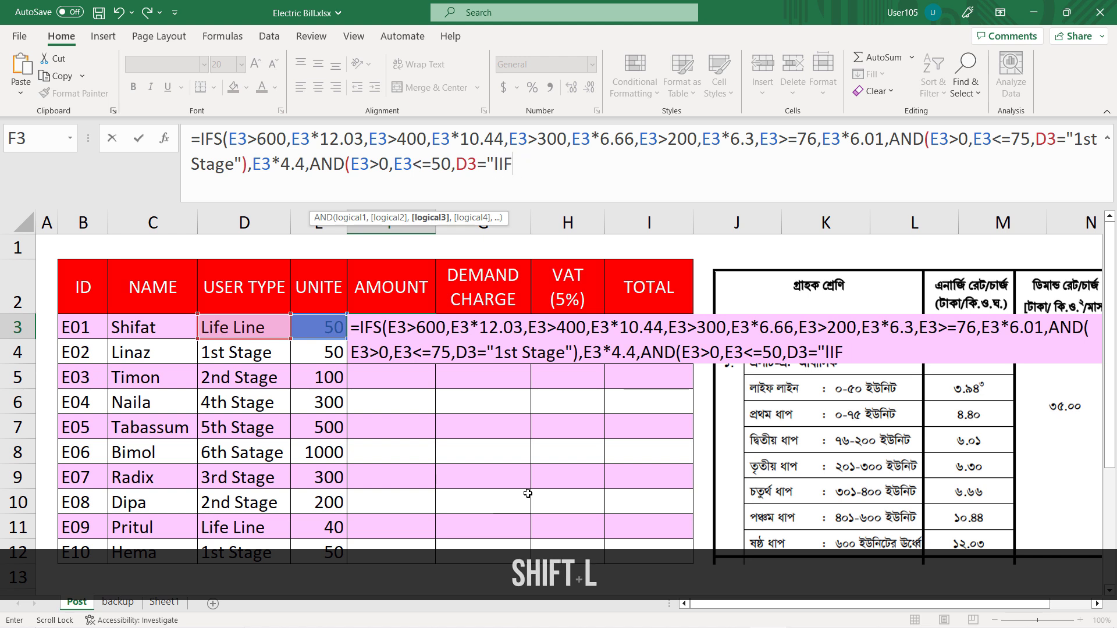
key(BackSpace)
text(Lif)
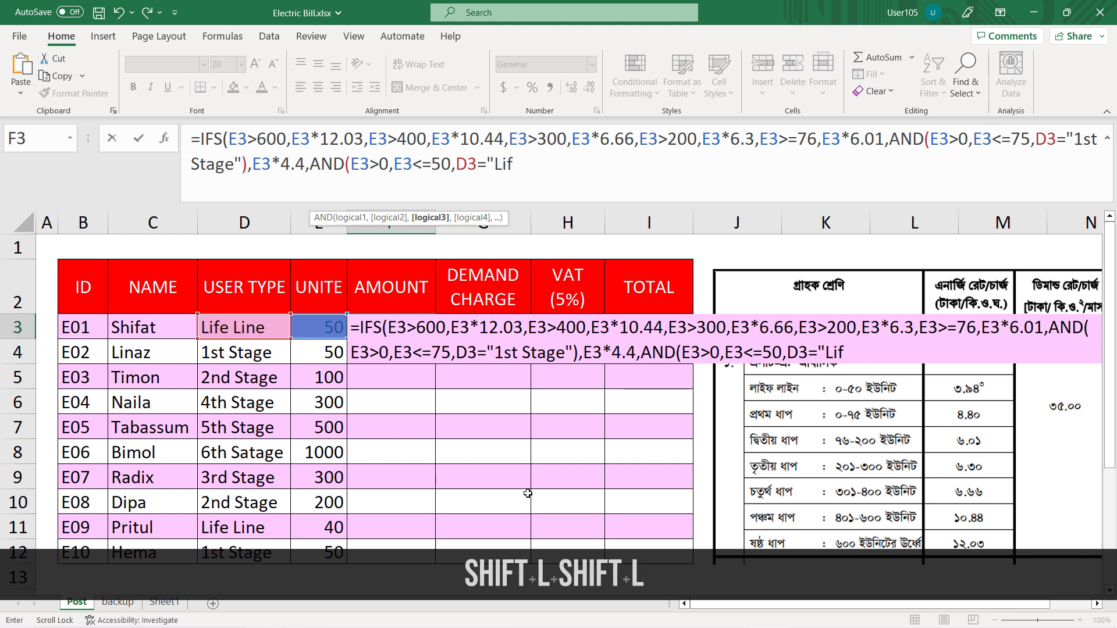
text(e Li)
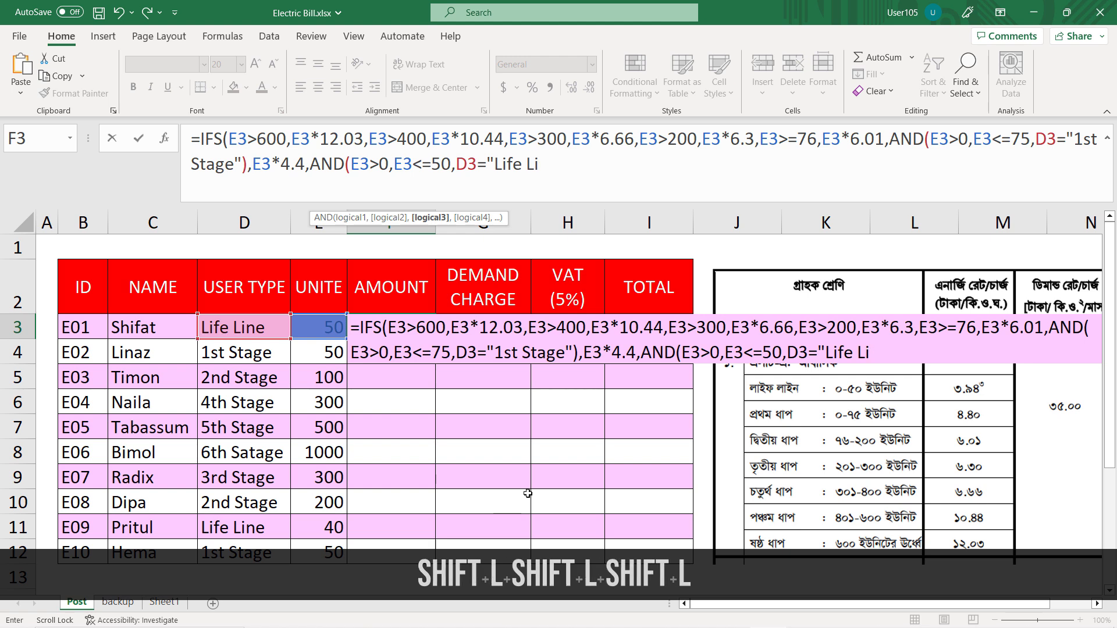
text(ne")
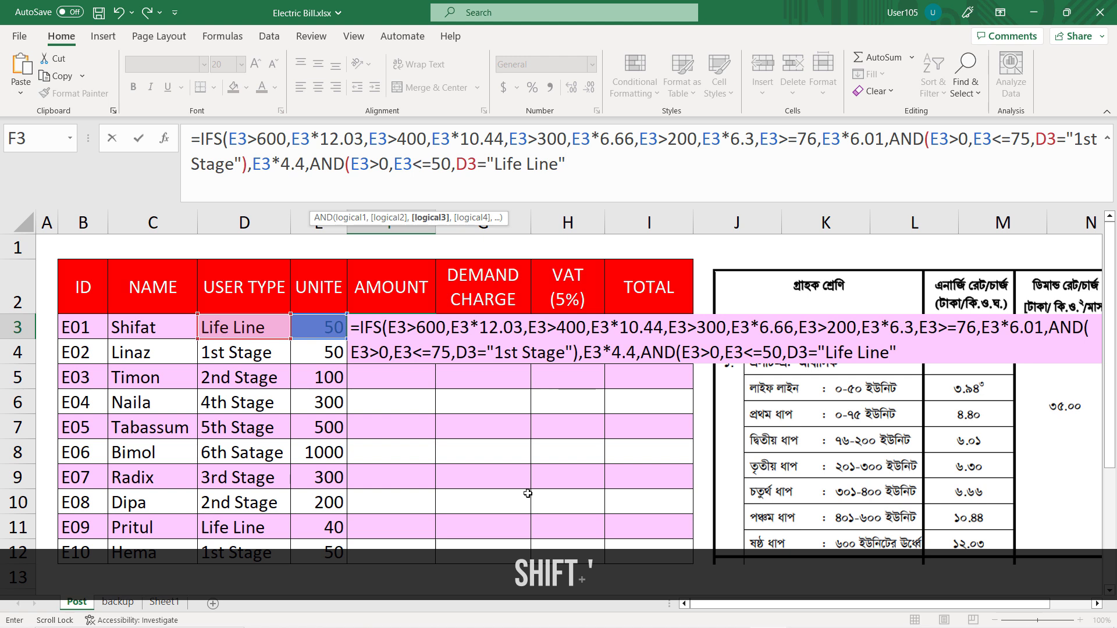
- Close the life line AND, return E3*3.94 as its value, and complete the IFS formula in F3
text())
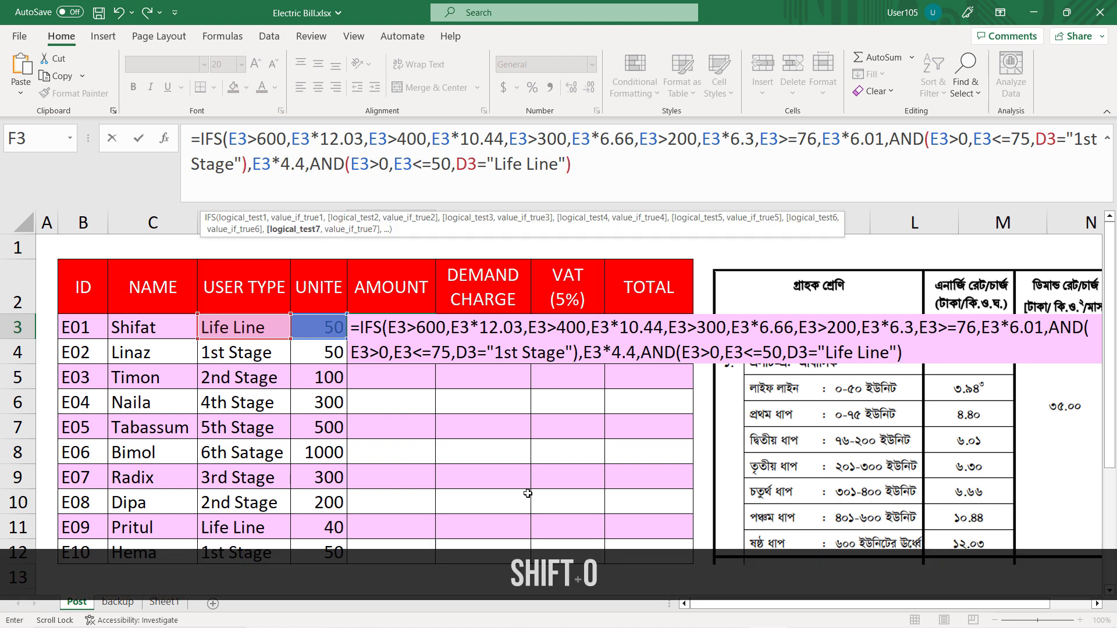
text(,)
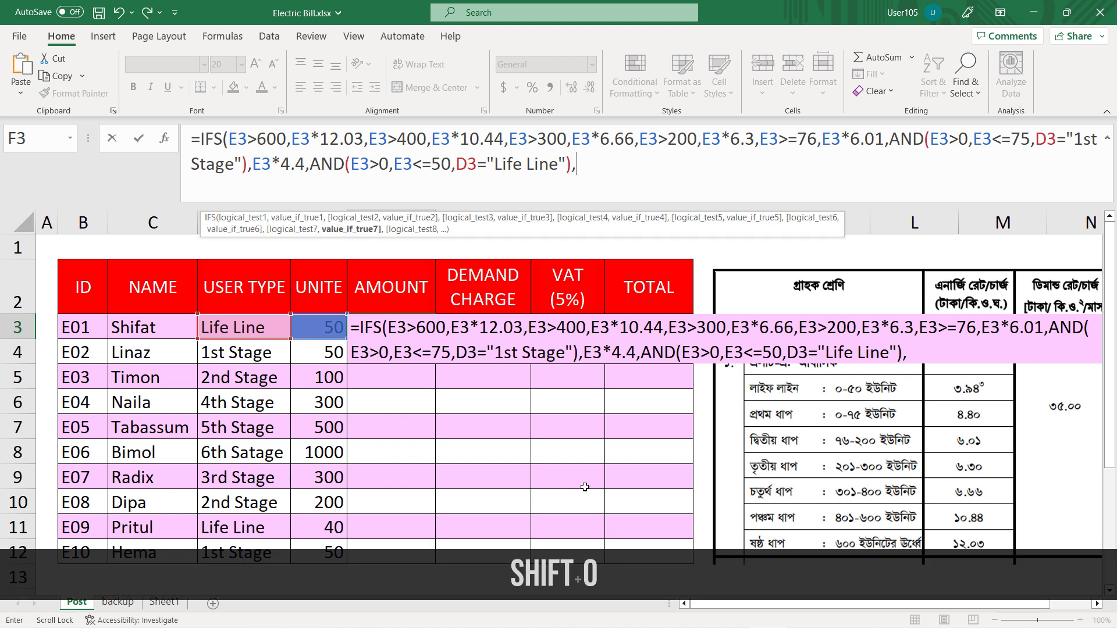
click(318, 336)
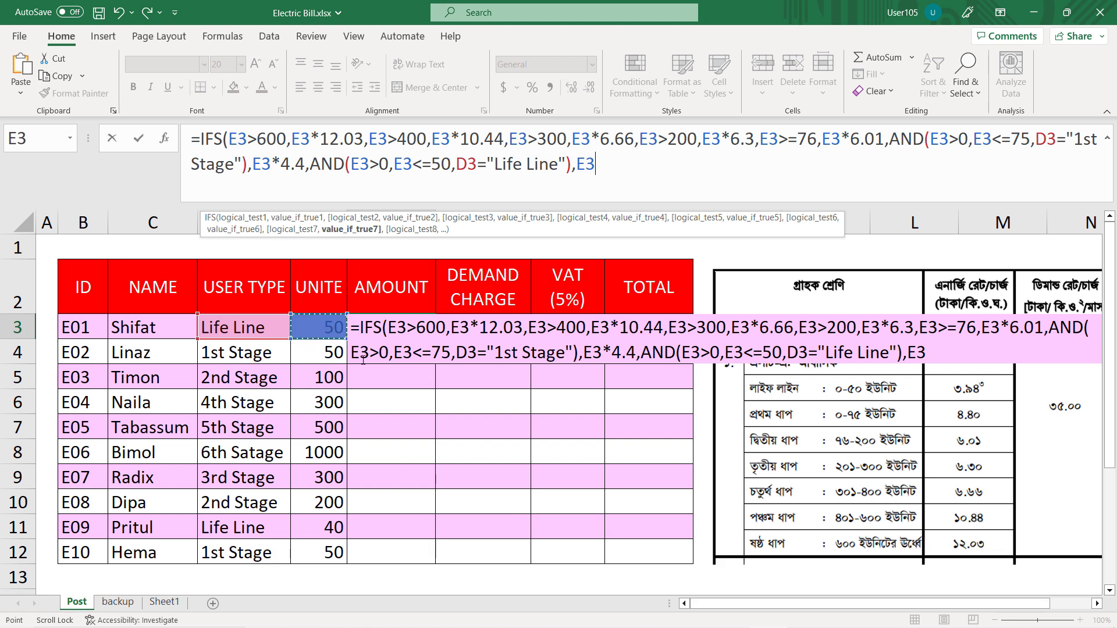
text(*)
text(3.94)
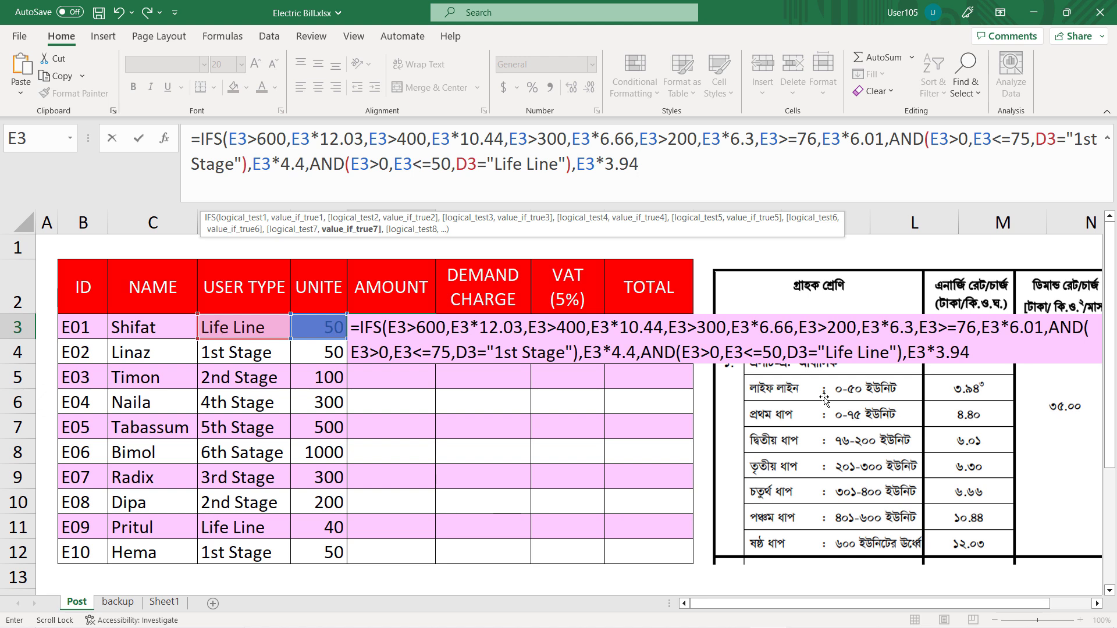
text())
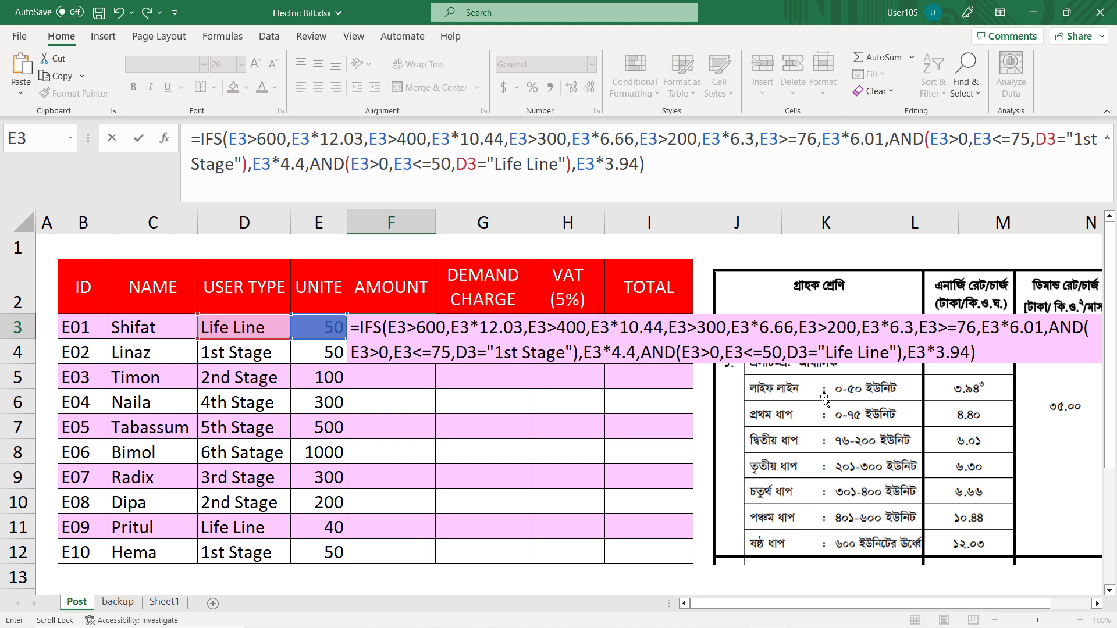
key(Return)
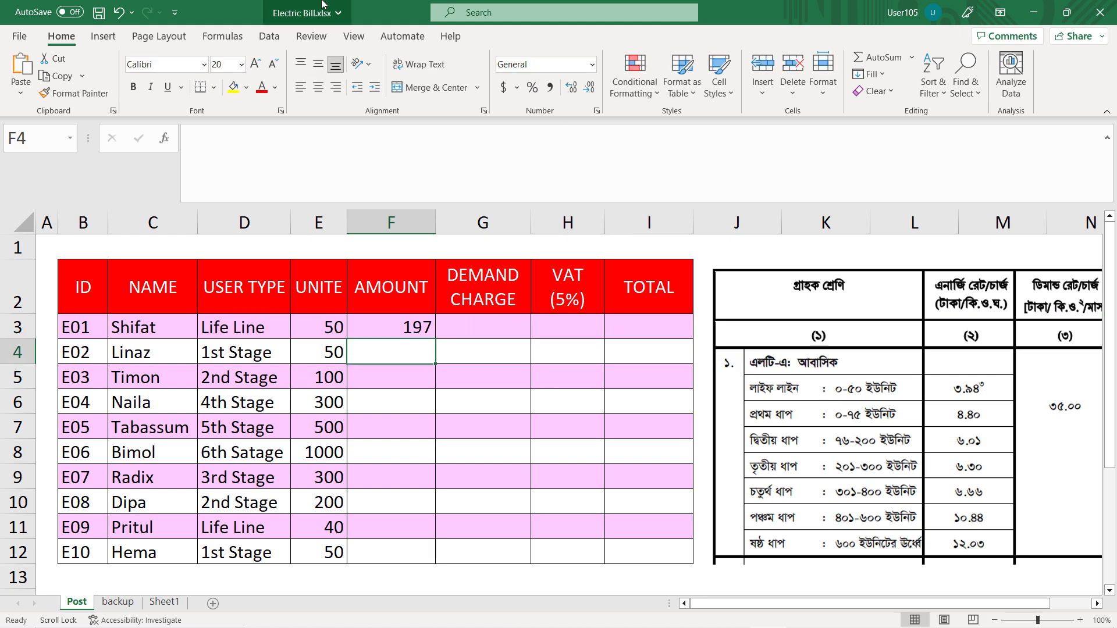
- Fill the AMOUNT formula from F3 down through F12
click(403, 331)
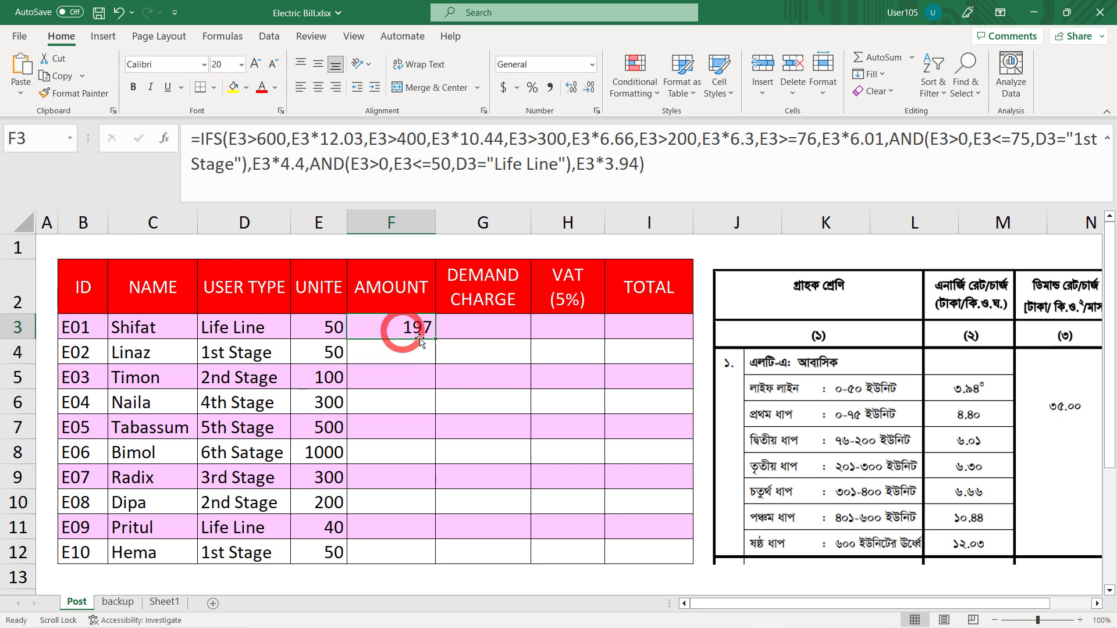
drag(437, 342, 429, 558)
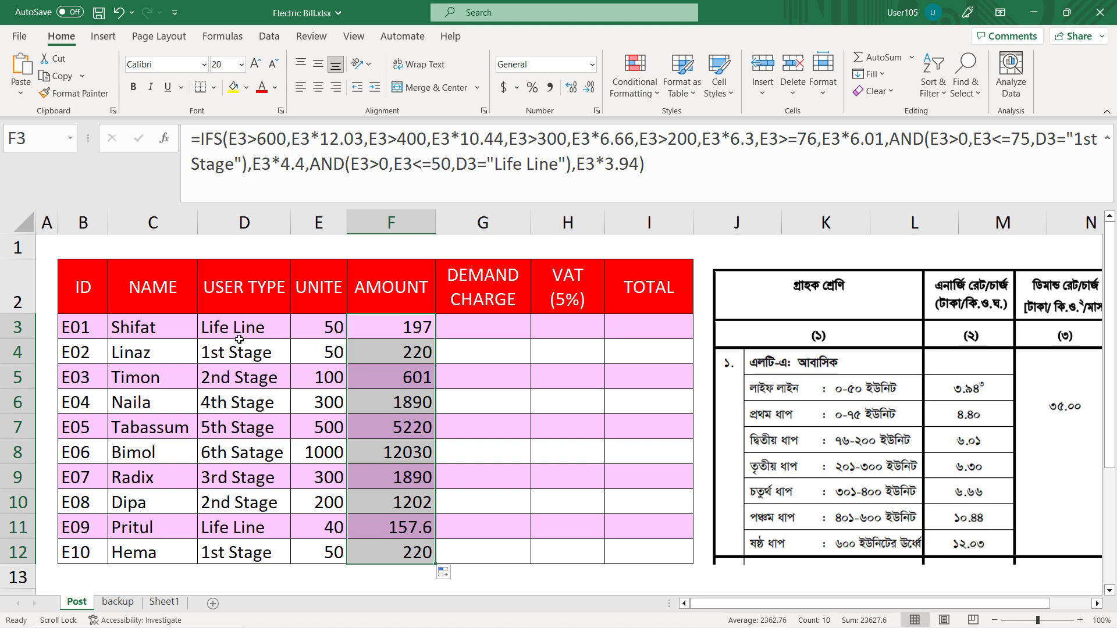
- Check the amounts in the first two rows against their units, testing the life line amount with =50*3.94 in G3
click(328, 328)
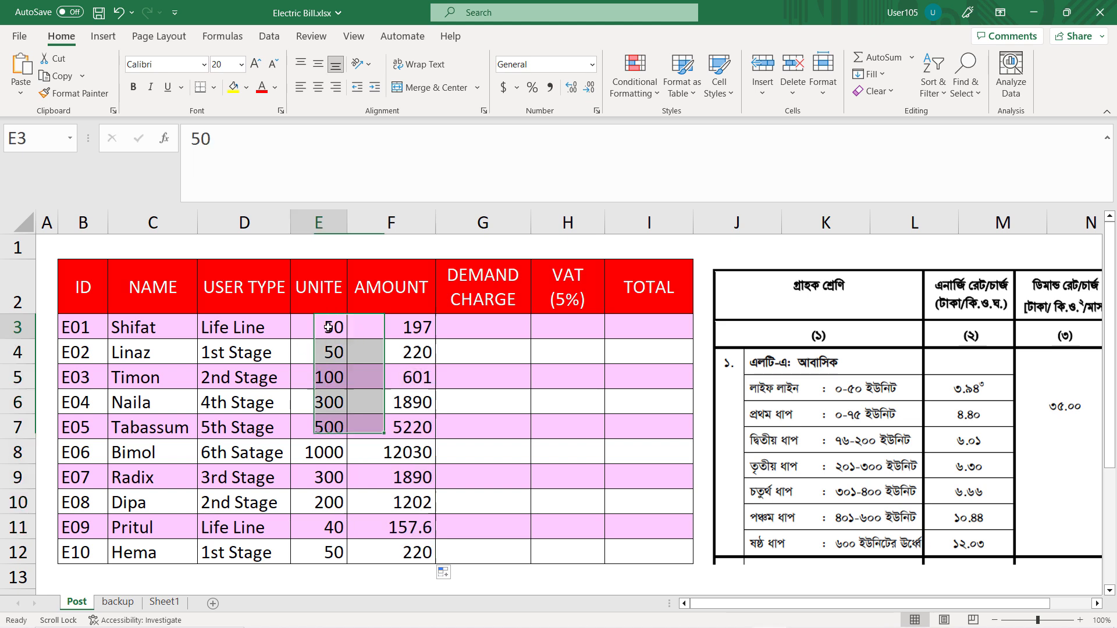
click(416, 329)
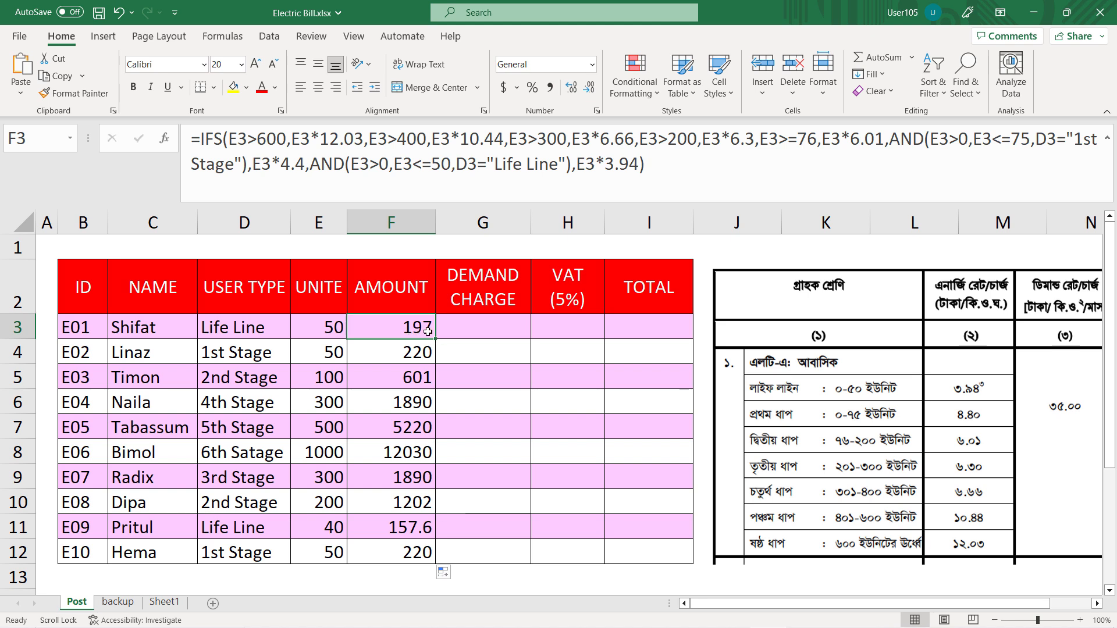
click(333, 356)
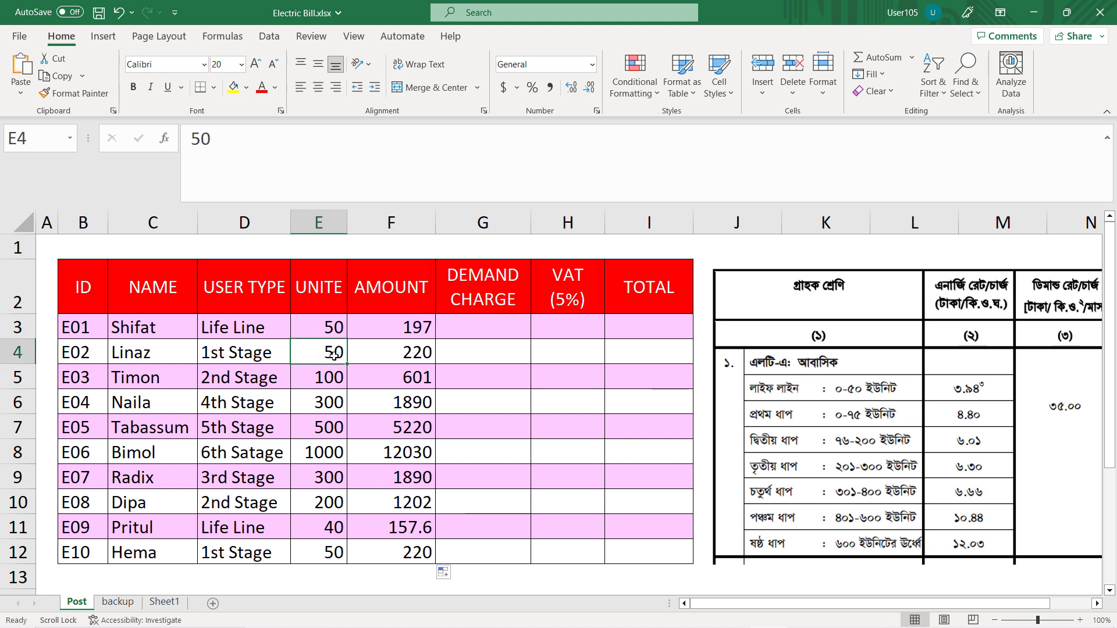
click(419, 356)
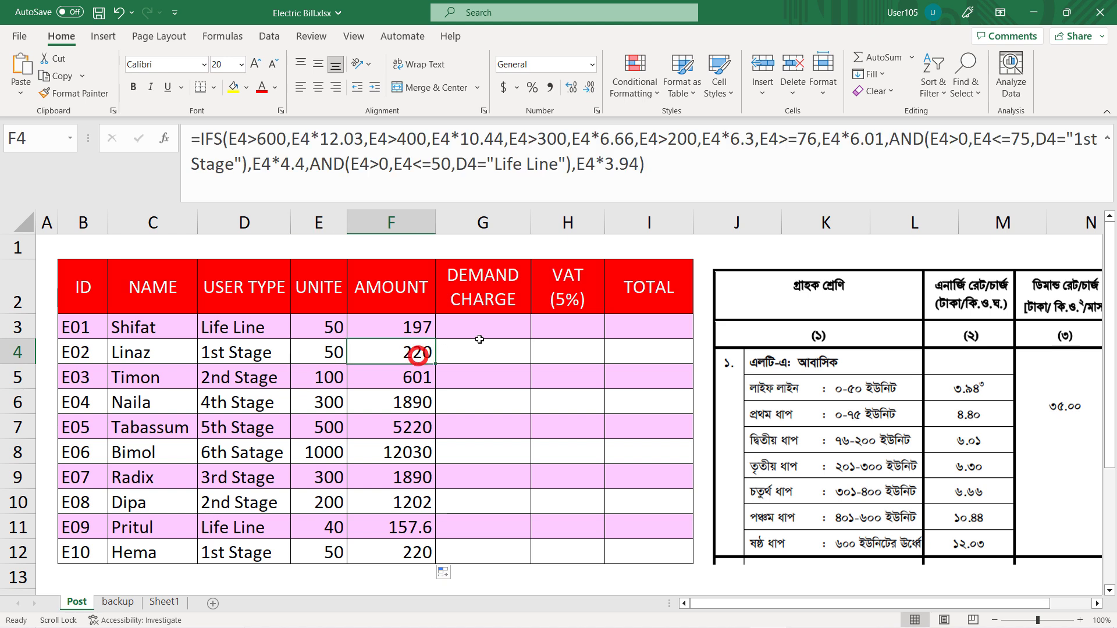
click(487, 333)
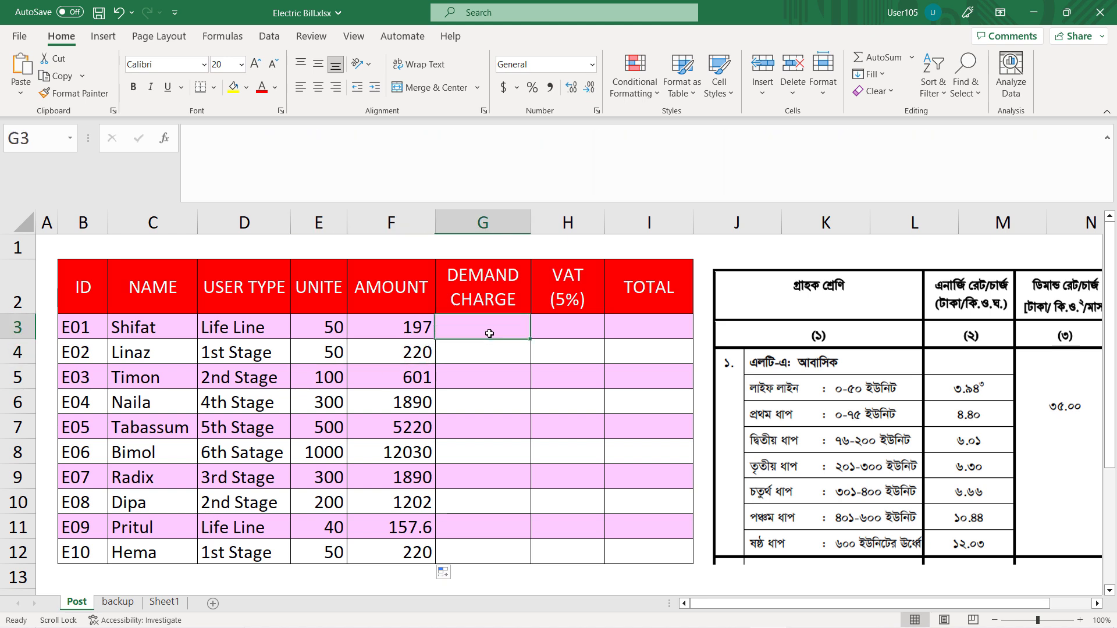
text(=)
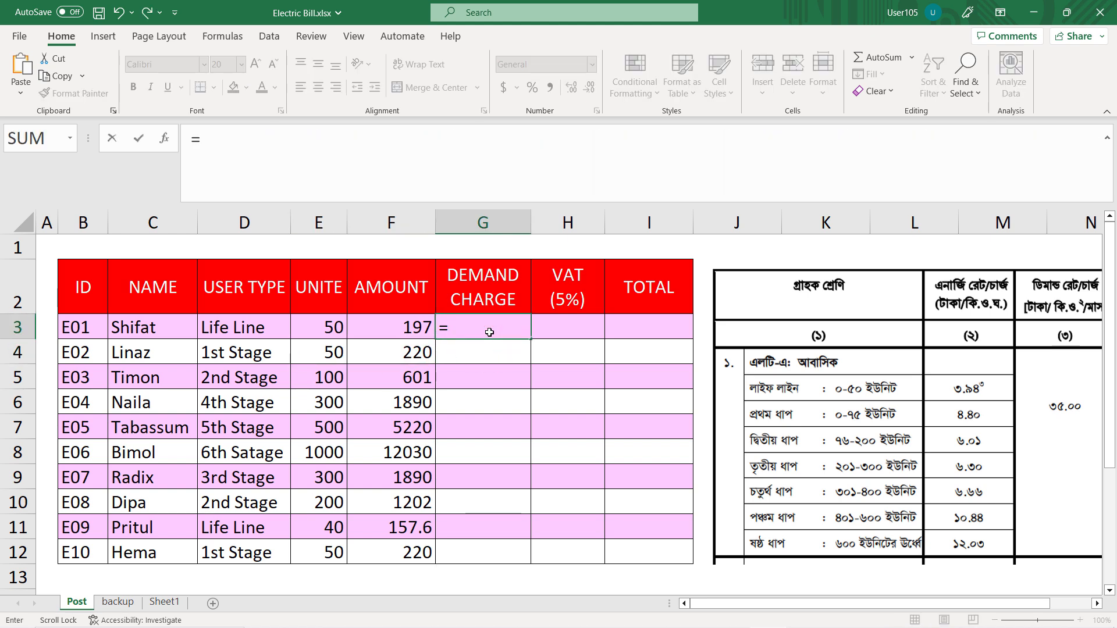
text(50*)
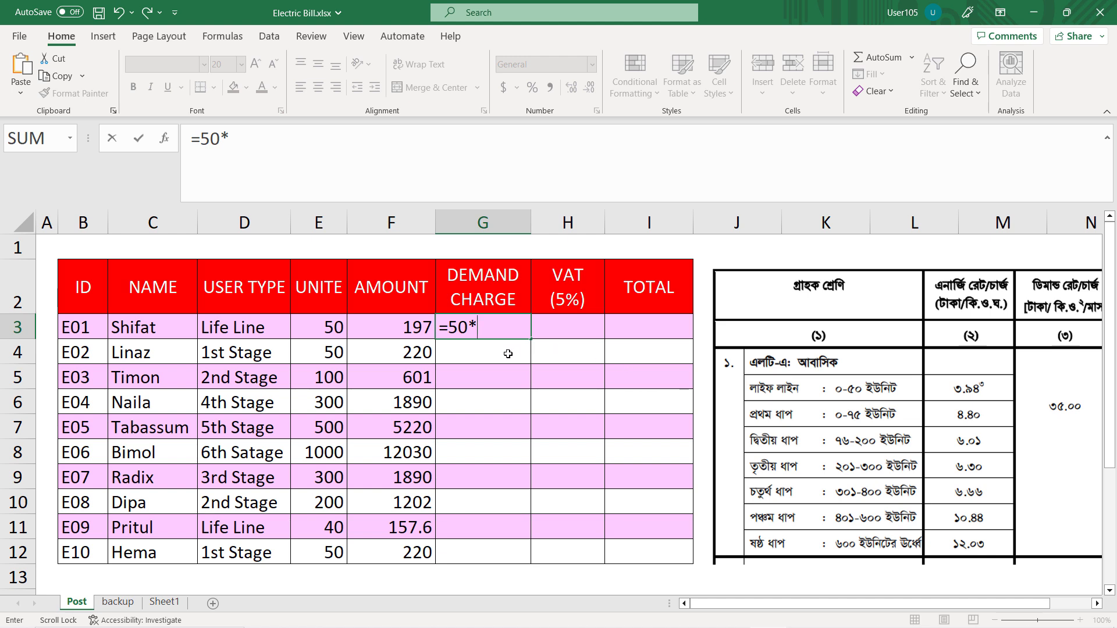
text(3.94)
key(Return)
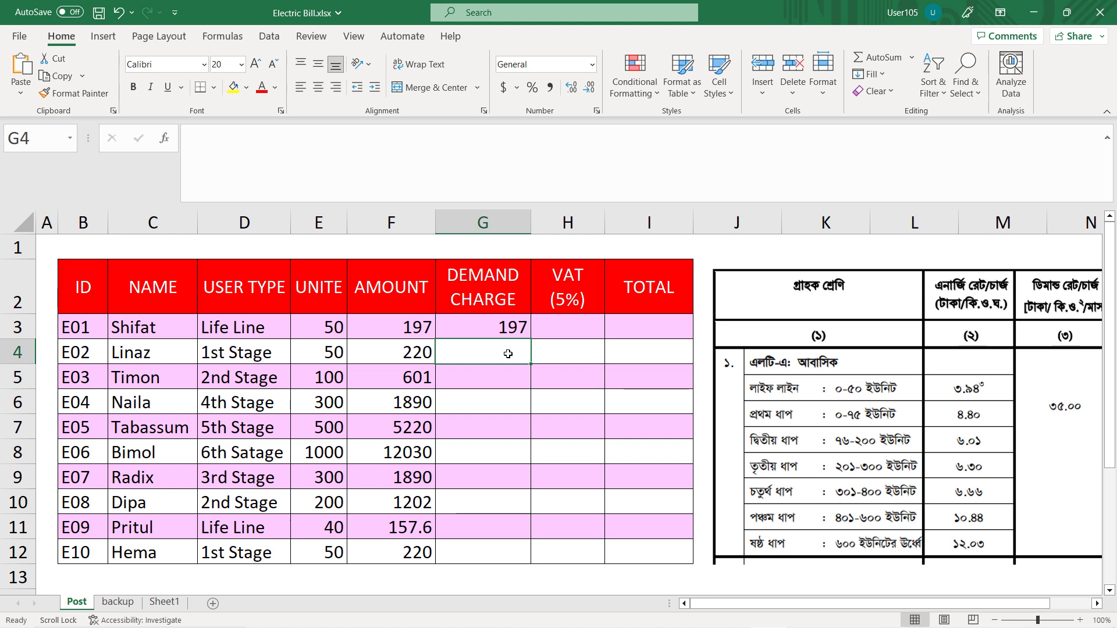
- Test the 1st Stage amount with the calculation =50*4.40 in G4
text(=)
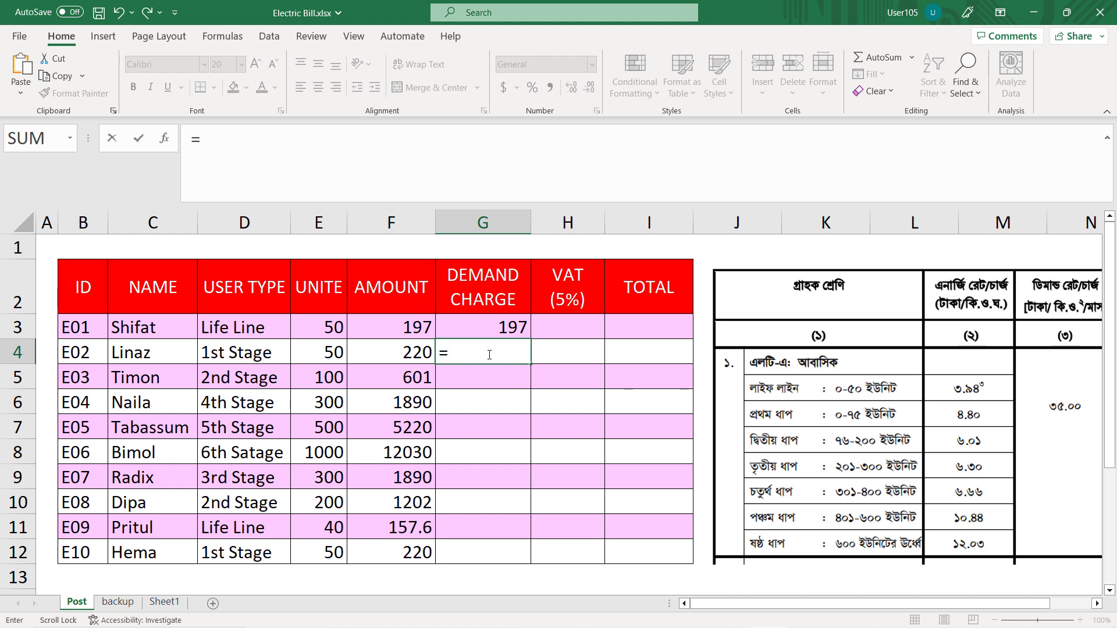
text(50*4.40)
key(Return)
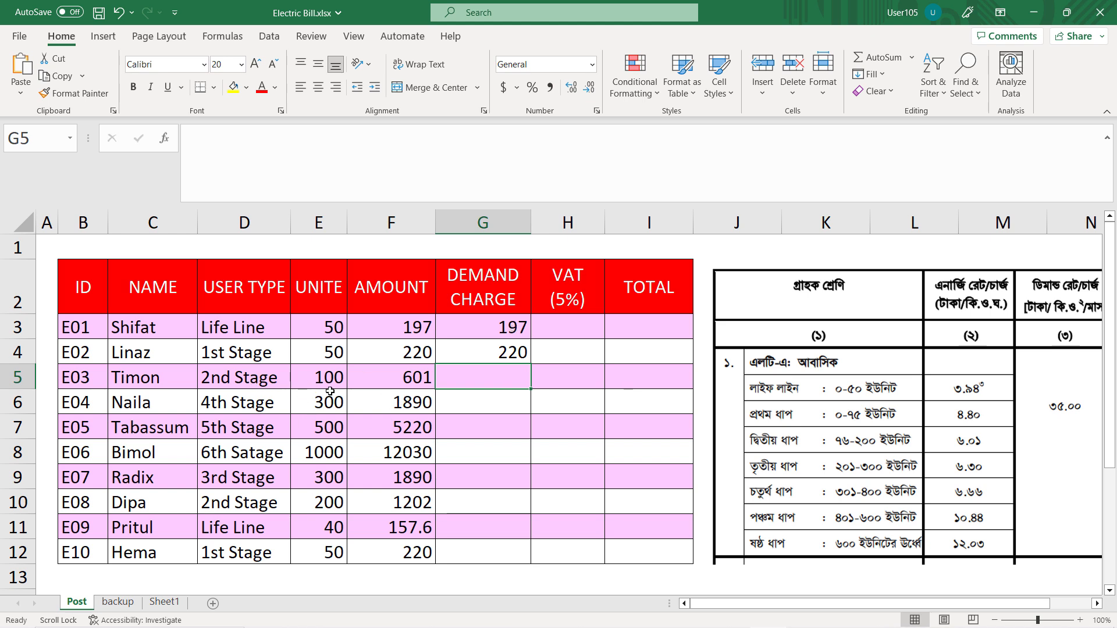
- Clear the test calculations from G3:G4
click(499, 335)
shift+click(500, 347)
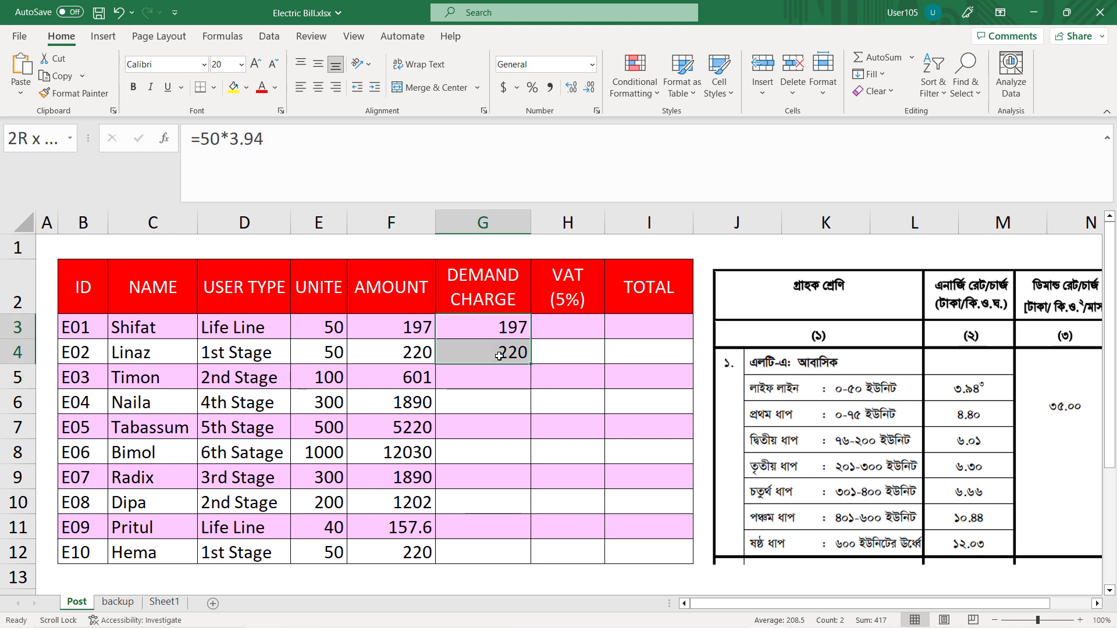
key(Delete)
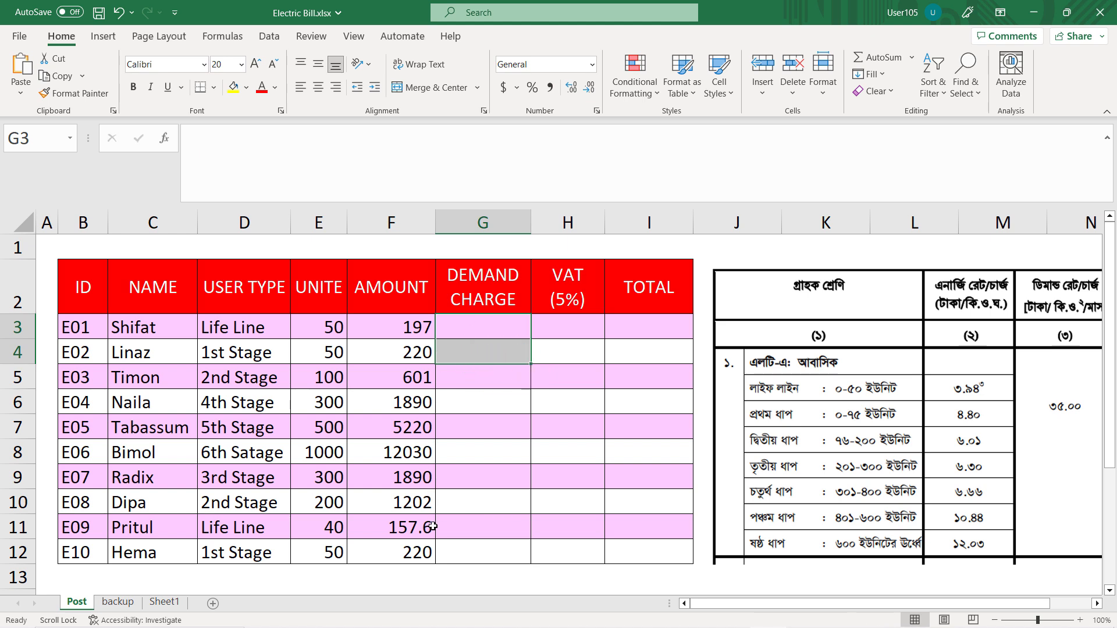
click(326, 531)
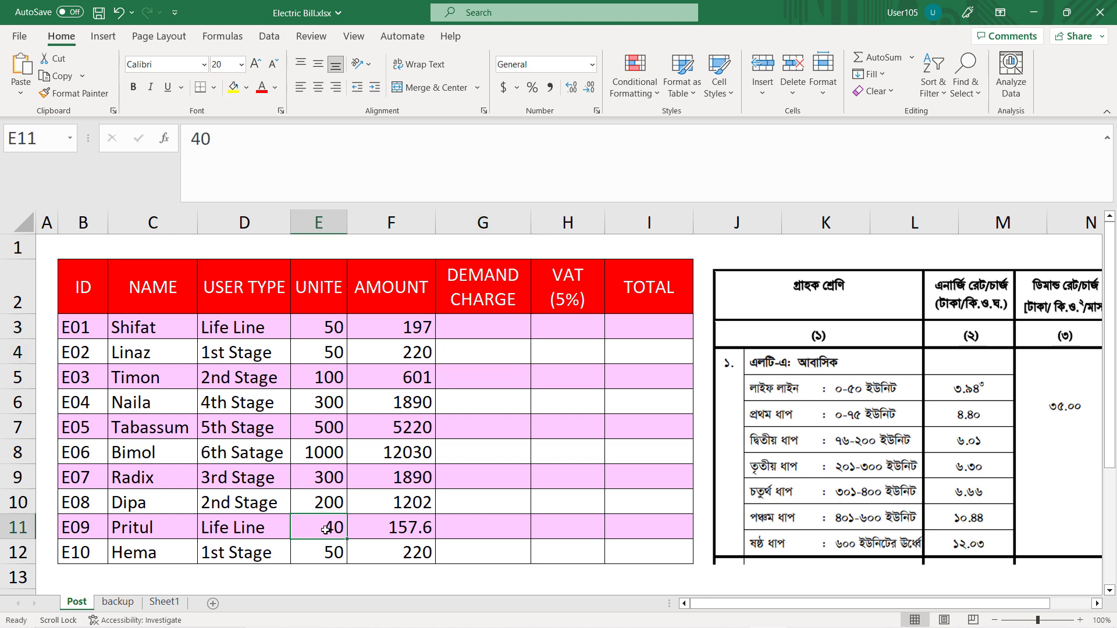
click(256, 554)
click(324, 553)
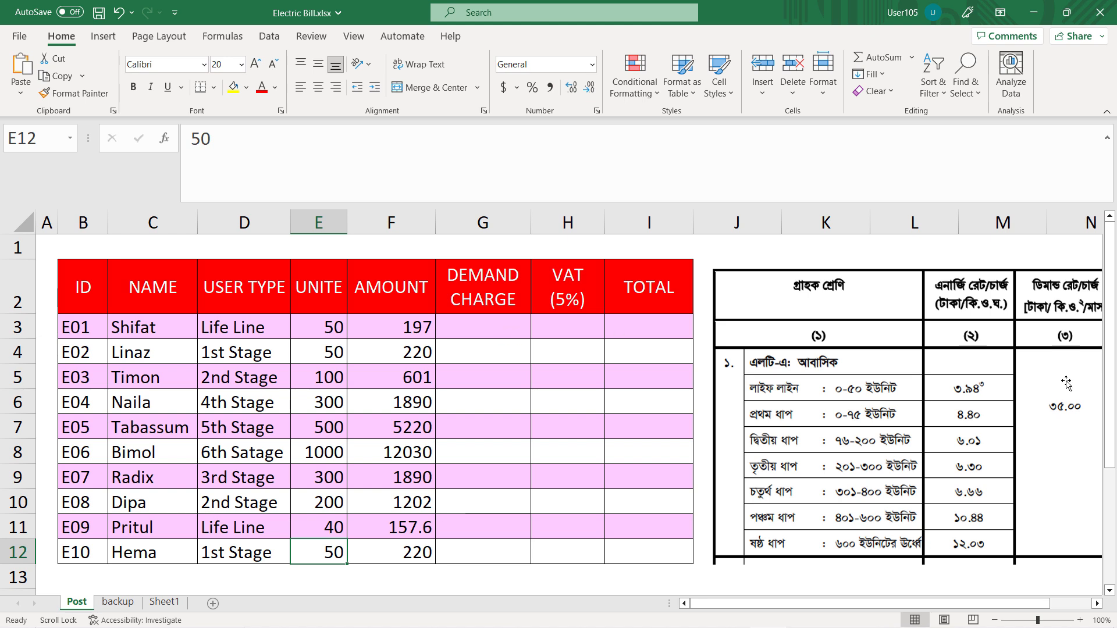
- Enter 35 as the demand charge for every customer in G3:G12 at once
click(499, 335)
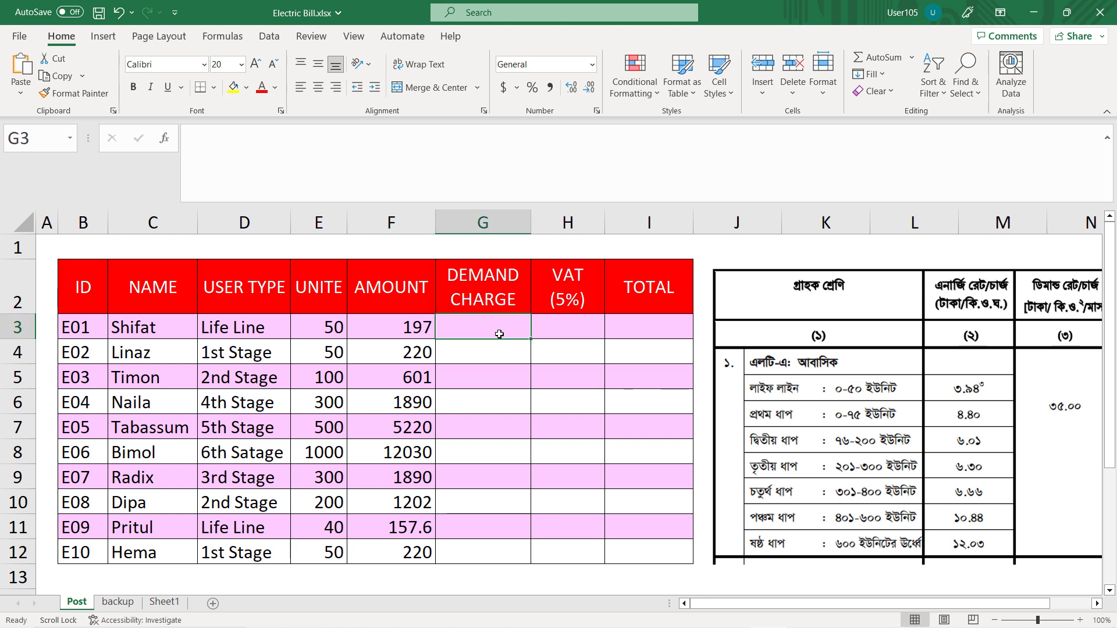
drag(499, 334, 500, 549)
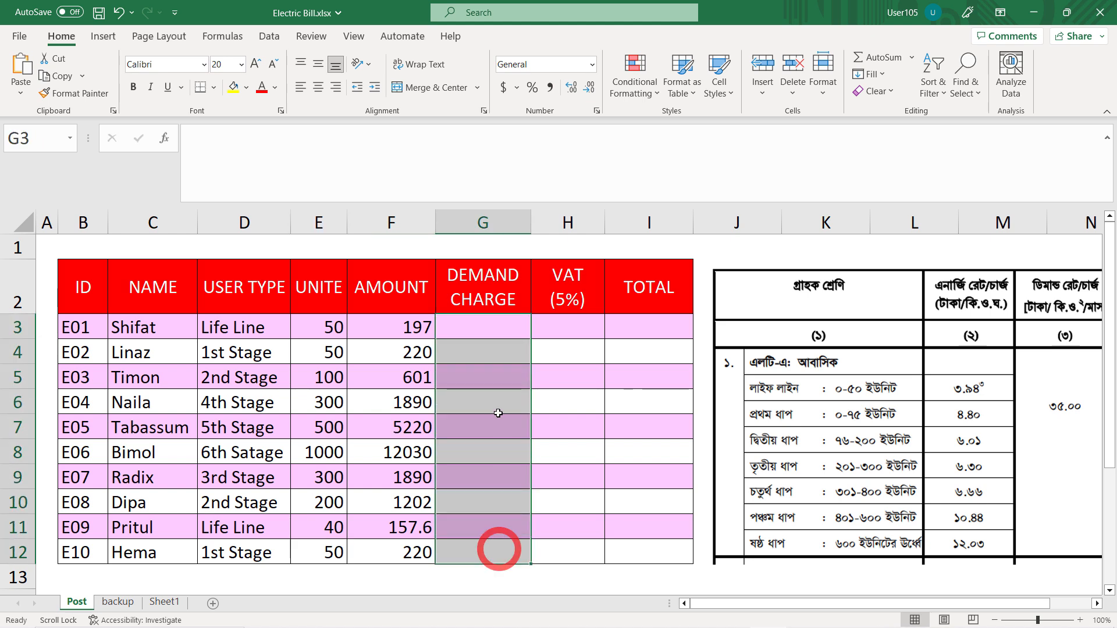
text(5)
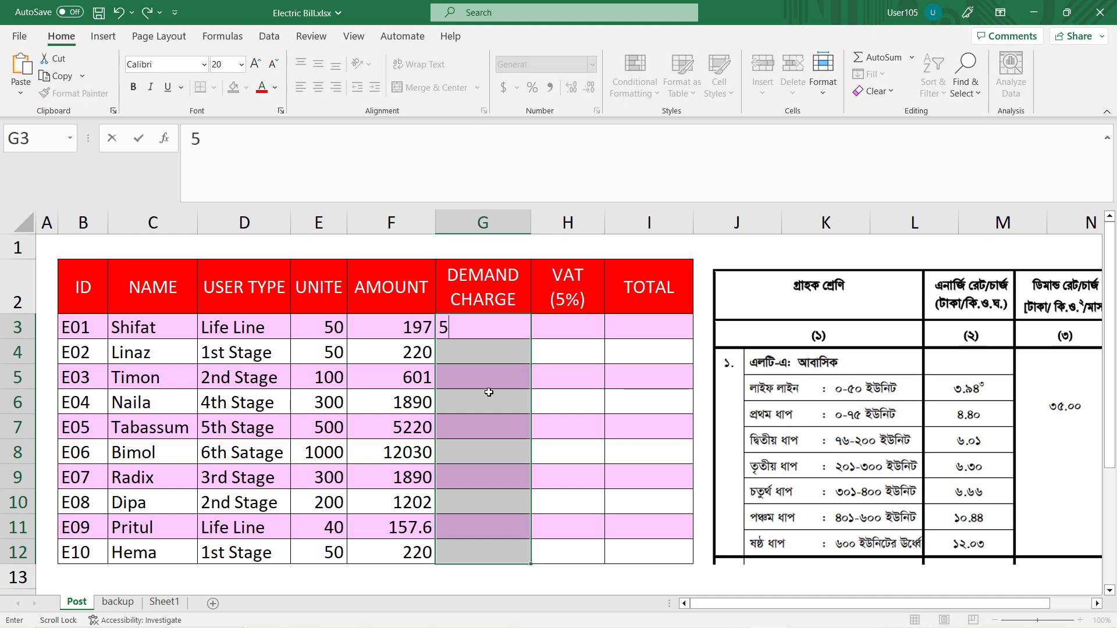
key(BackSpace)
text(35)
key(ctrl+Return)
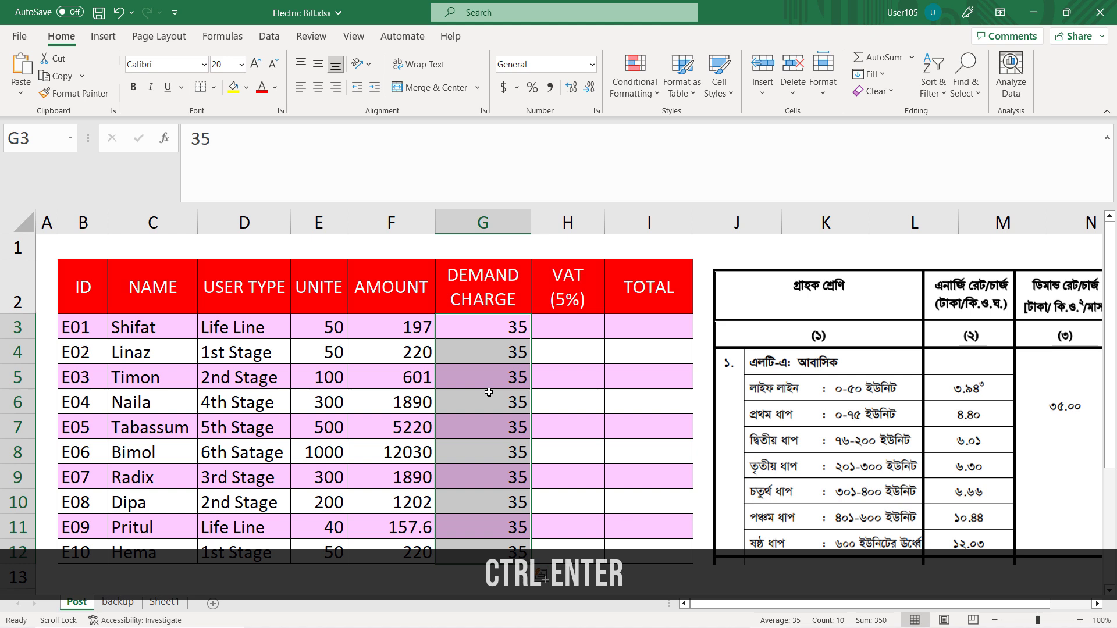
- Calculate the 5% VAT in H3 with =F3*.05 and fill the formula down through H12
drag(560, 336, 573, 551)
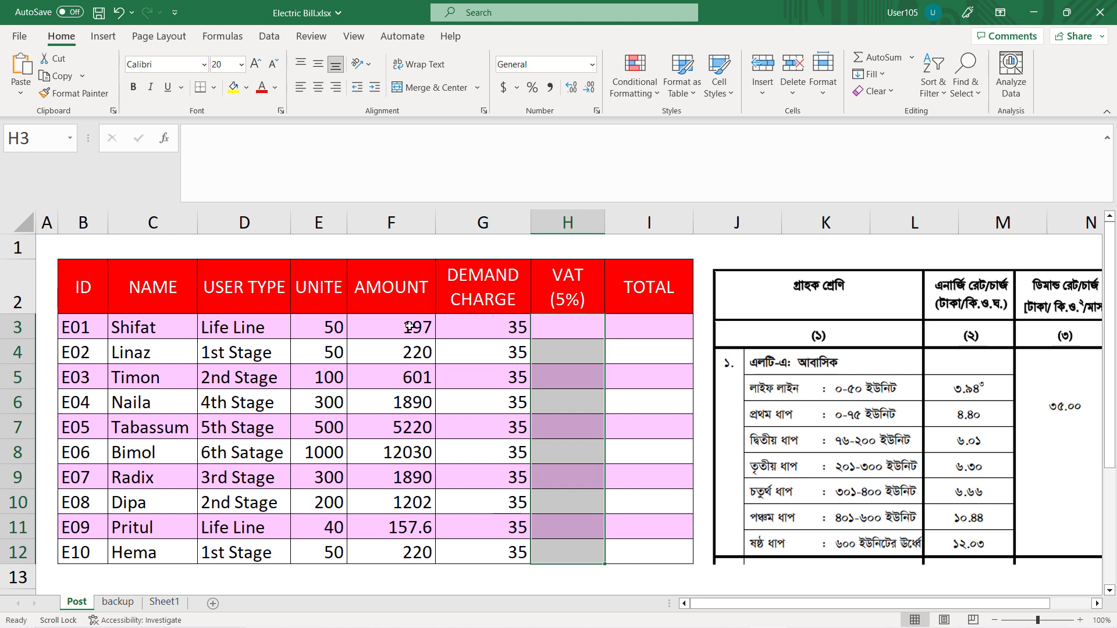
click(540, 328)
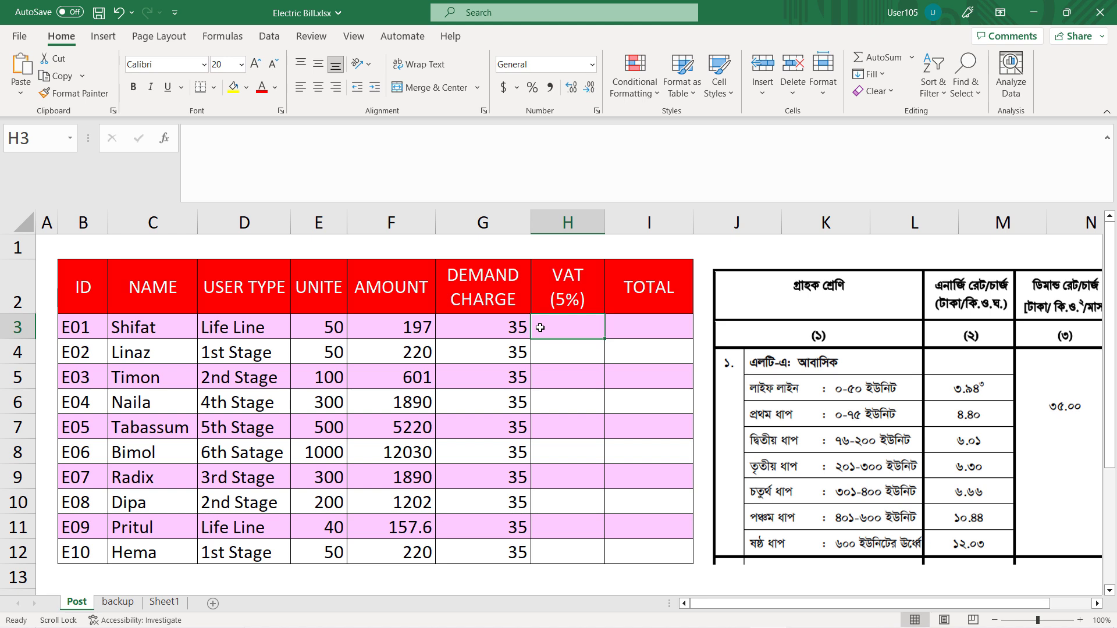
text(=)
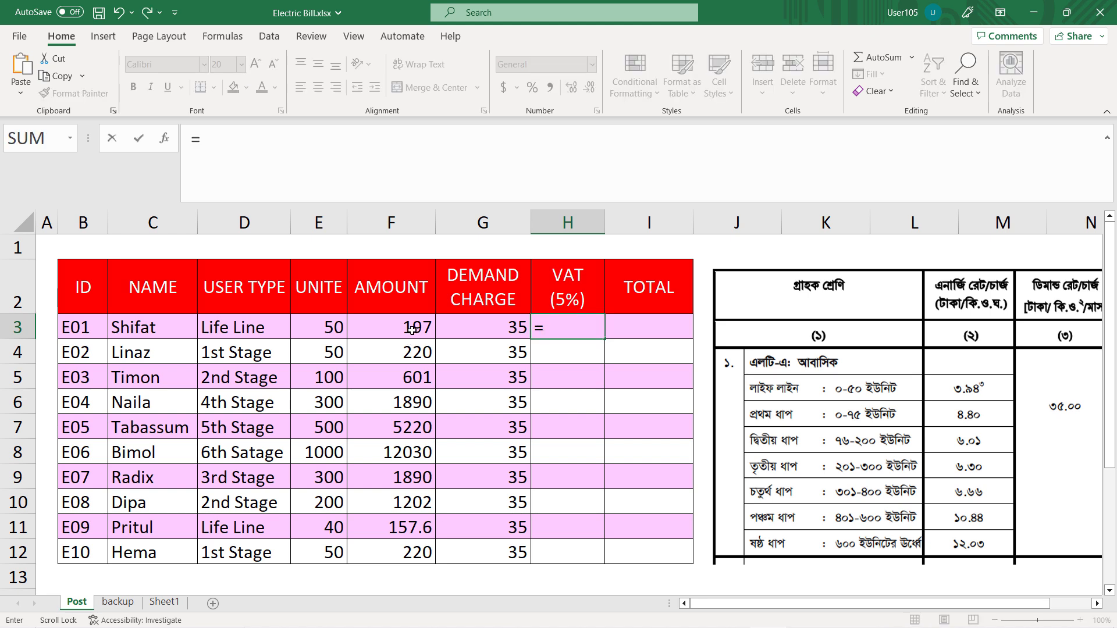
click(412, 330)
text(*.05)
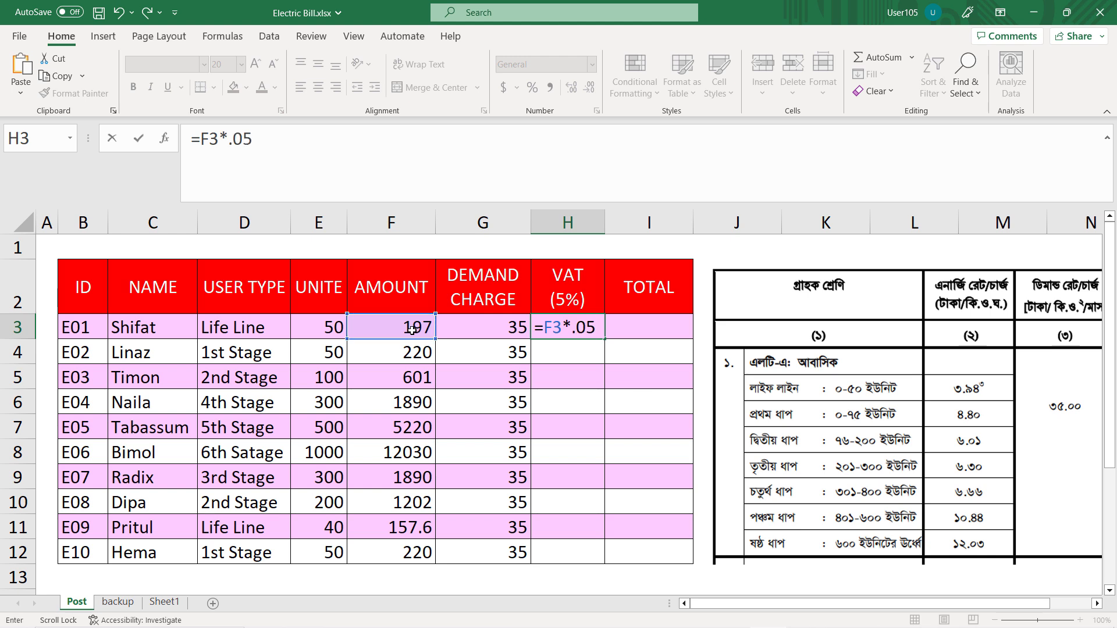
key(Return)
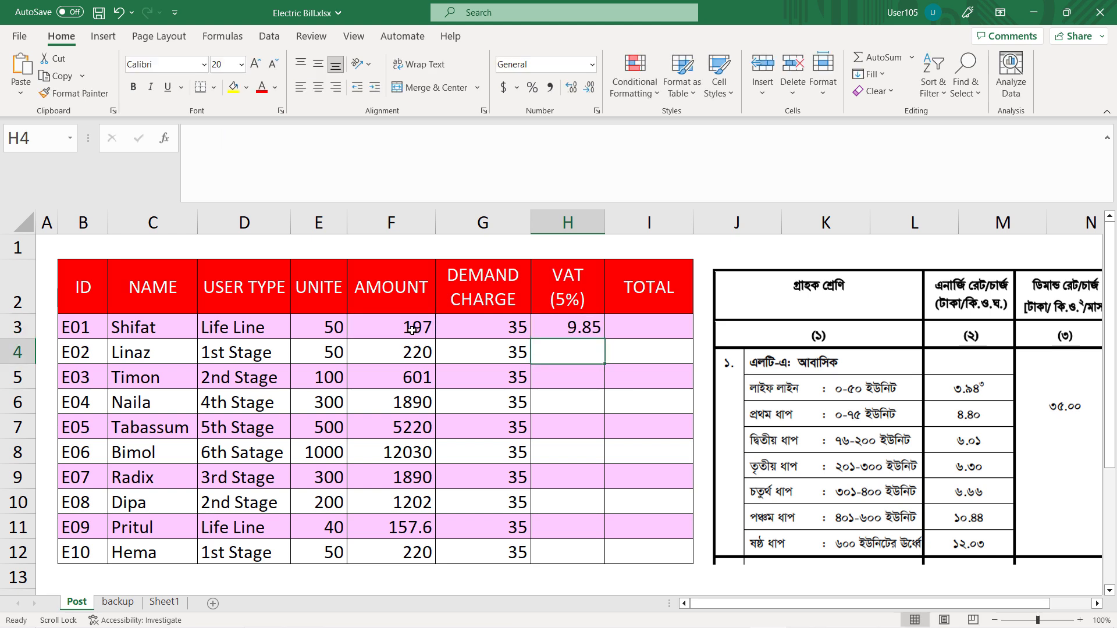
click(573, 327)
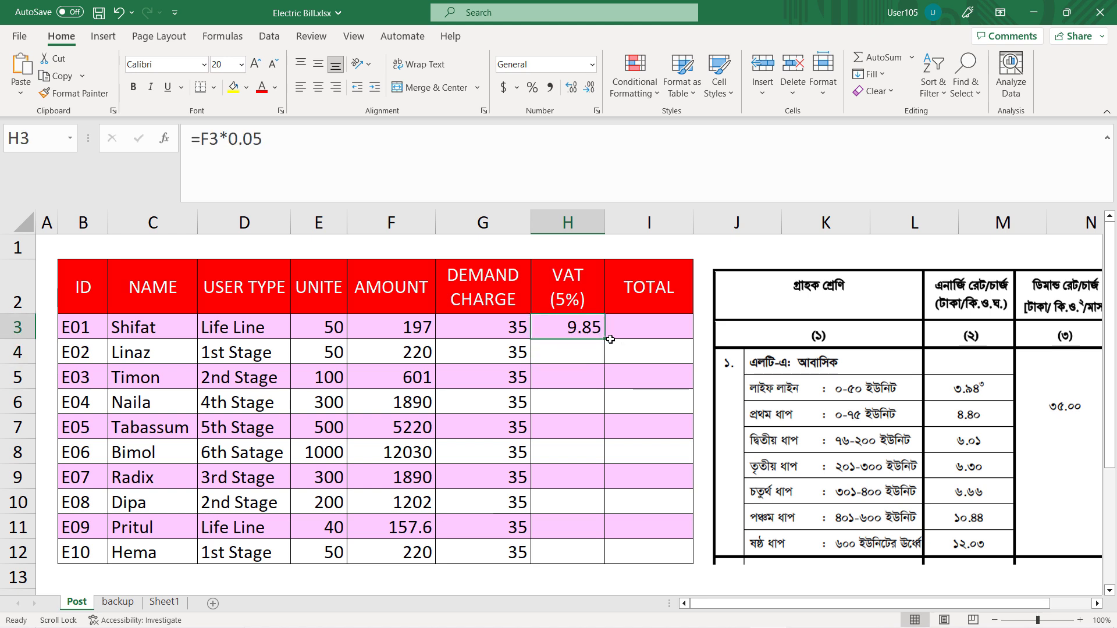
drag(605, 339, 605, 560)
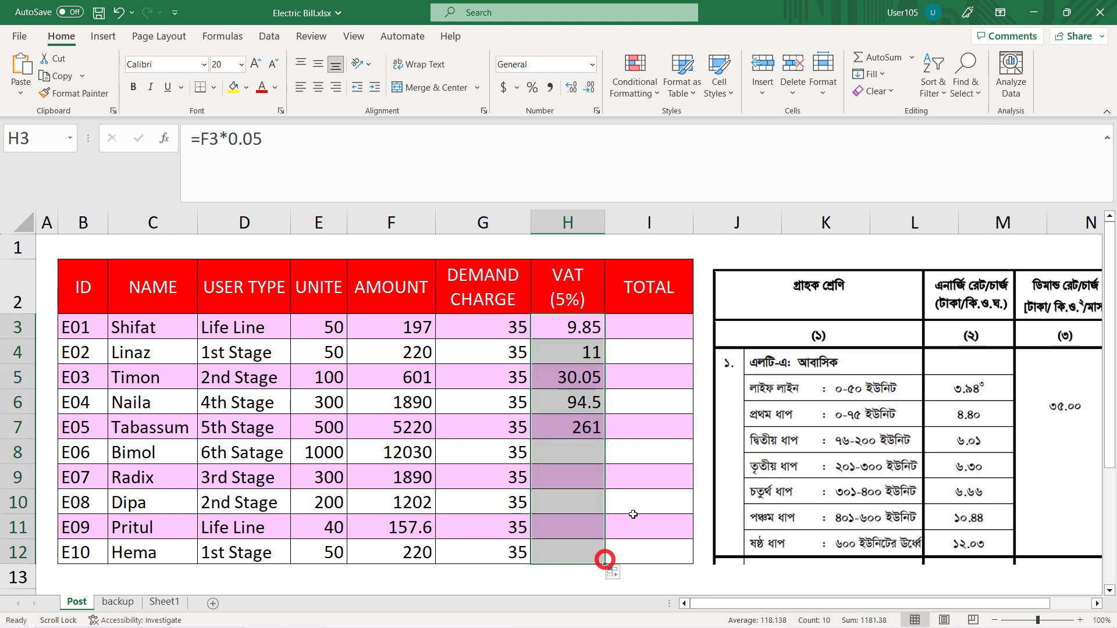
- Total the amount, demand charge and VAT in I3 with =SUM(F3:H3) and fill the formula down through I12
click(663, 329)
text(=)
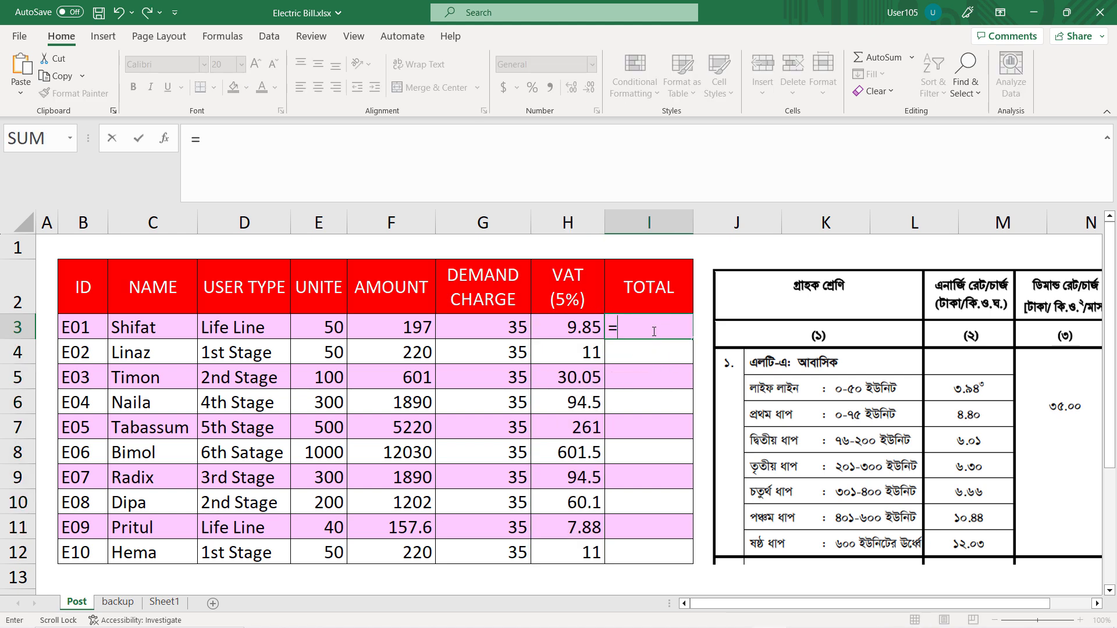
text(=)
key(BackSpace)
text(sum()
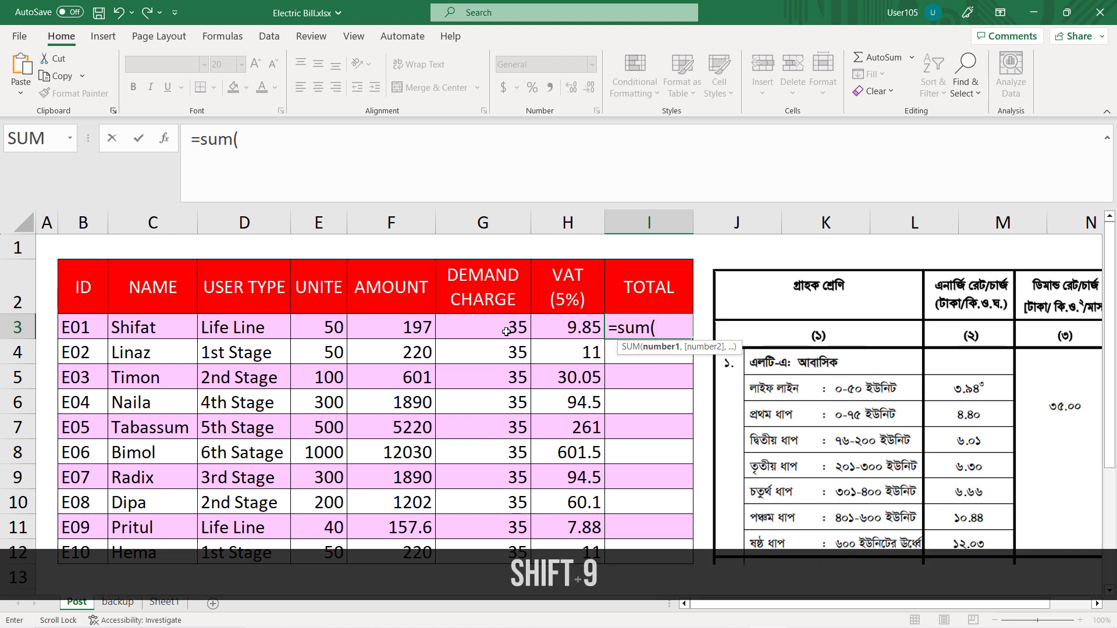
drag(412, 330, 538, 326)
key(Return)
click(648, 327)
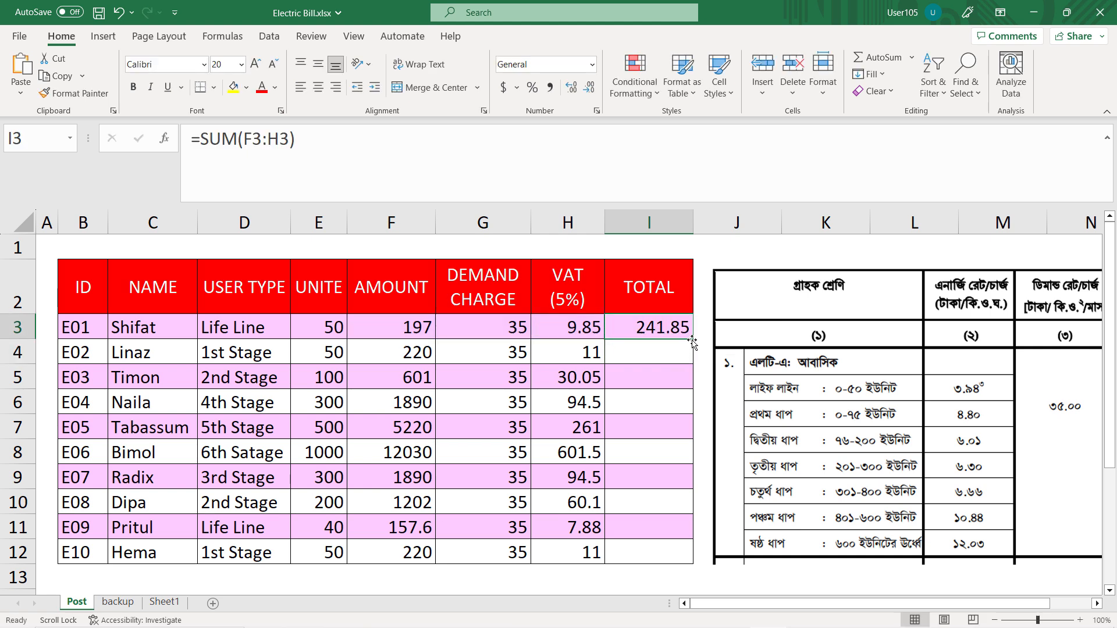
double_click(692, 339)
- Shift the rate table picture slightly away from the bill table and select the first AMOUNT cell, F3
drag(833, 414, 843, 417)
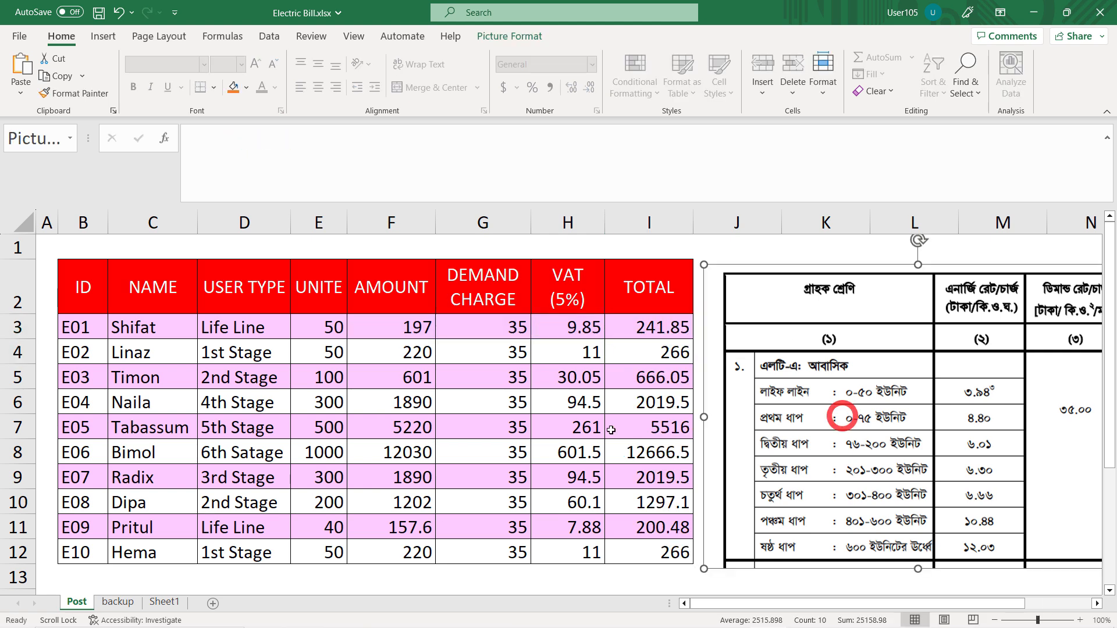
click(492, 471)
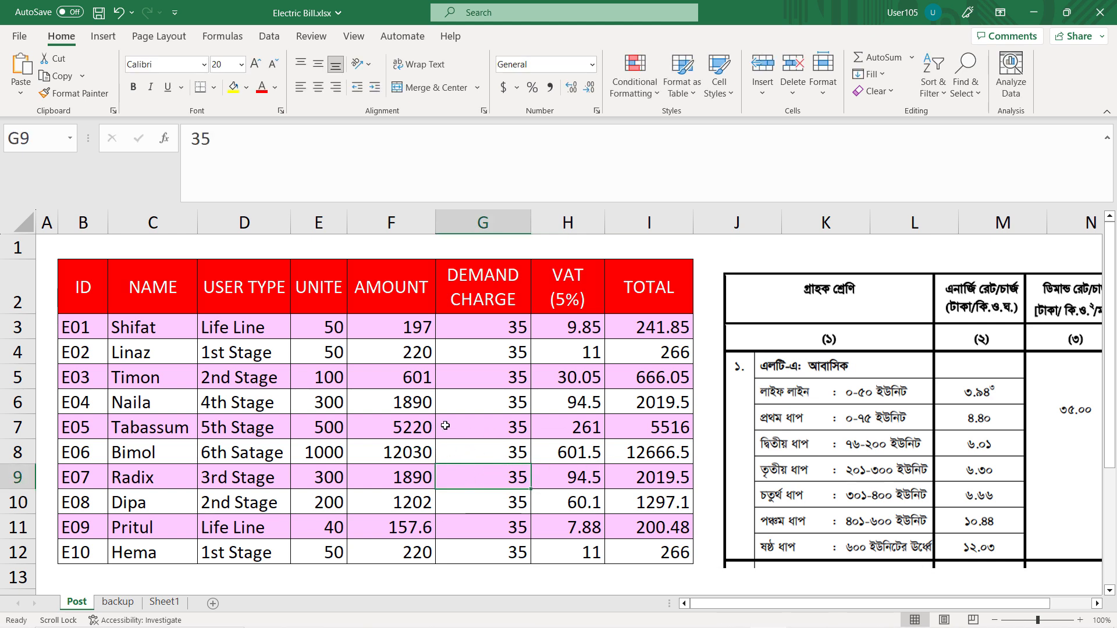
click(375, 336)
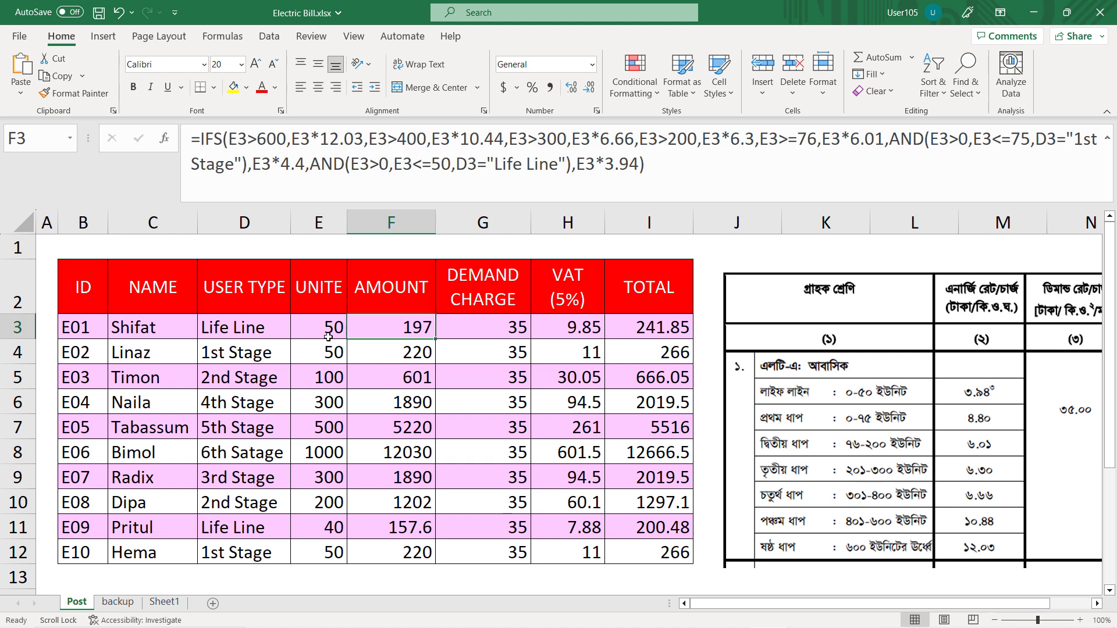